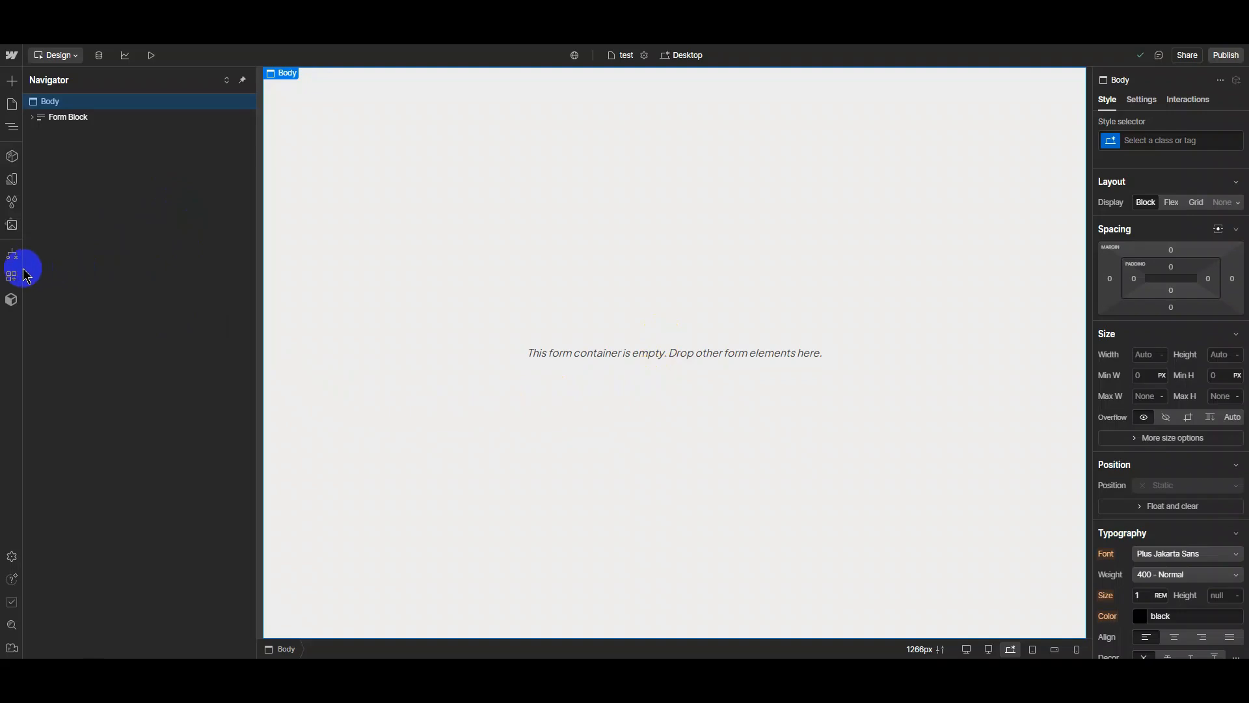
Launch the development version of the connected LightKit app.
left_click(12, 277)
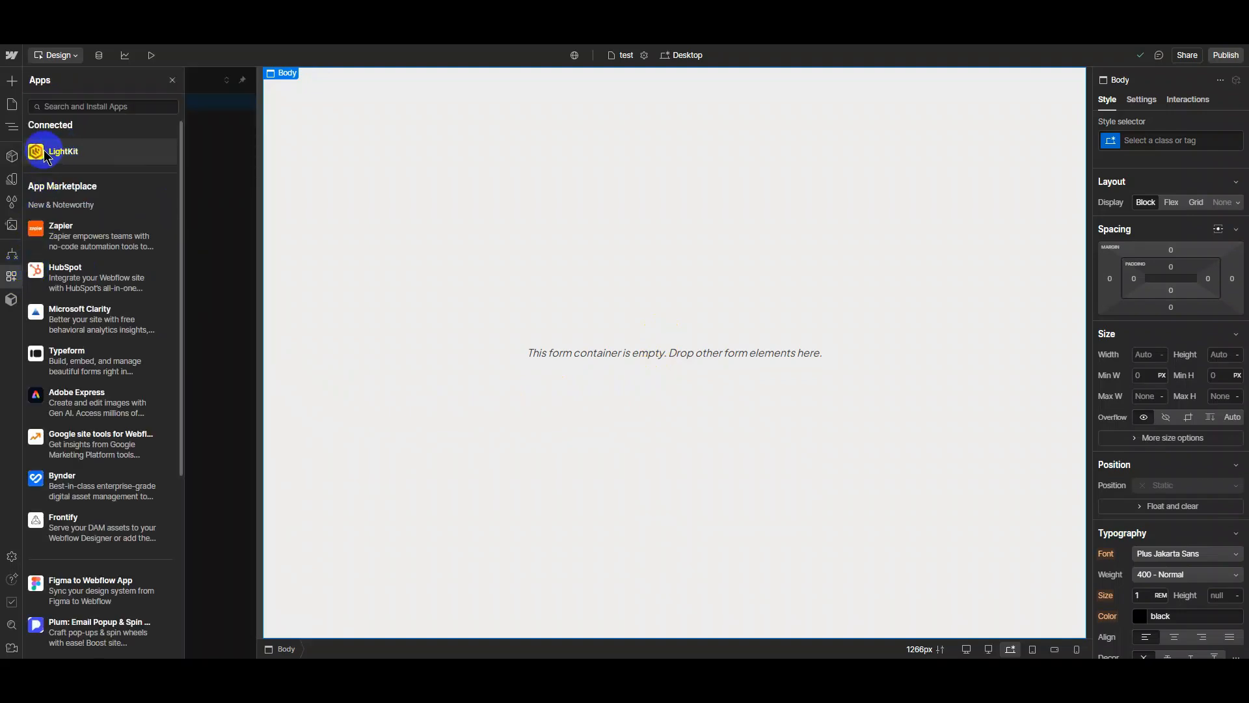
left_click(69, 156)
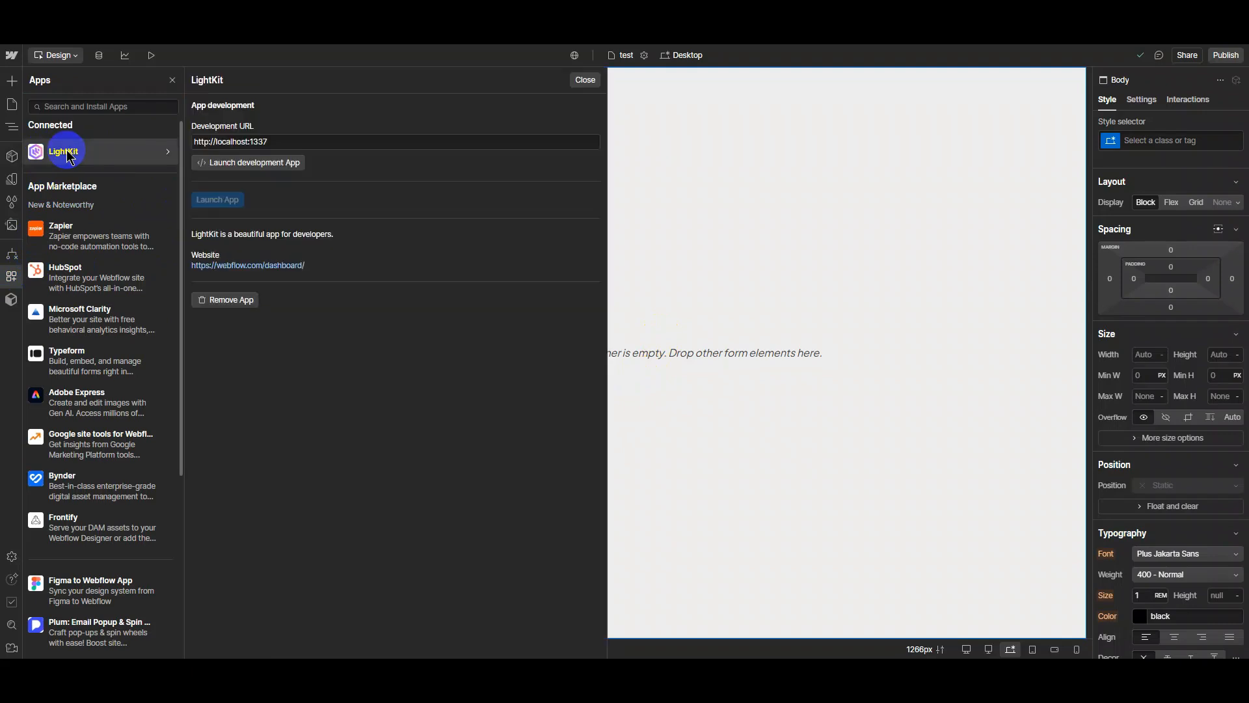
left_click(268, 163)
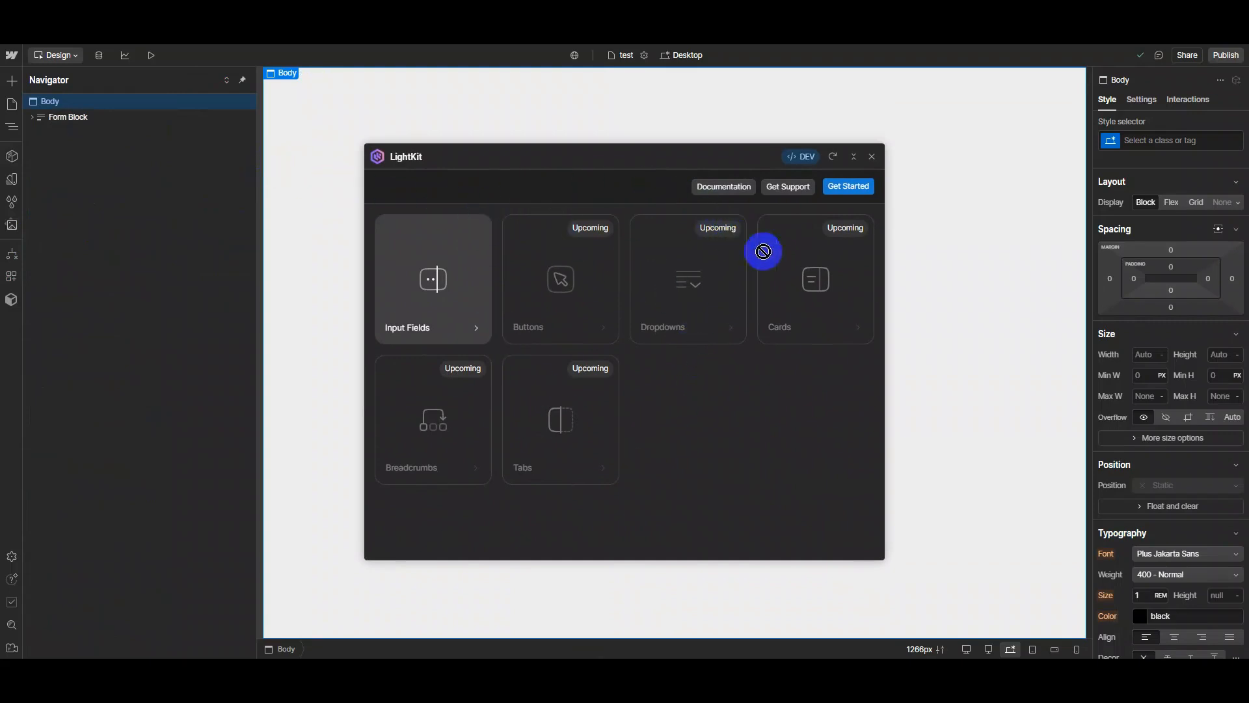
Sign in to LightKit with an existing Google account.
left_click(847, 189)
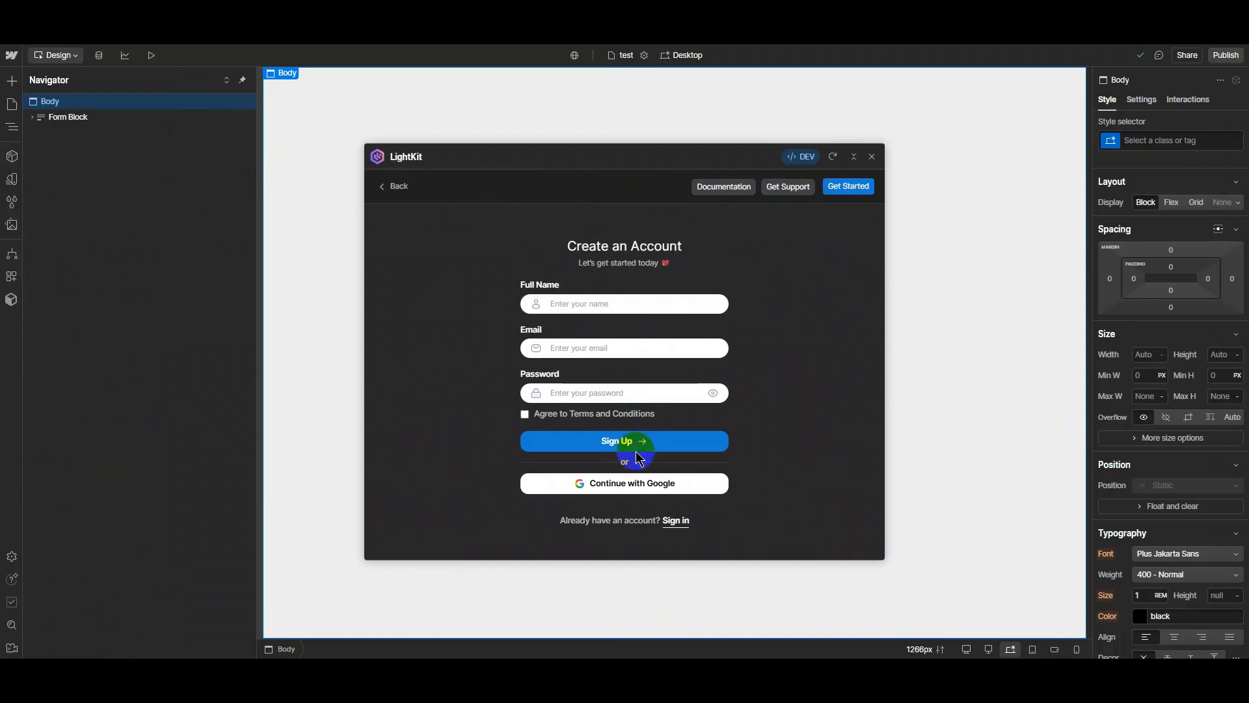
left_click(628, 489)
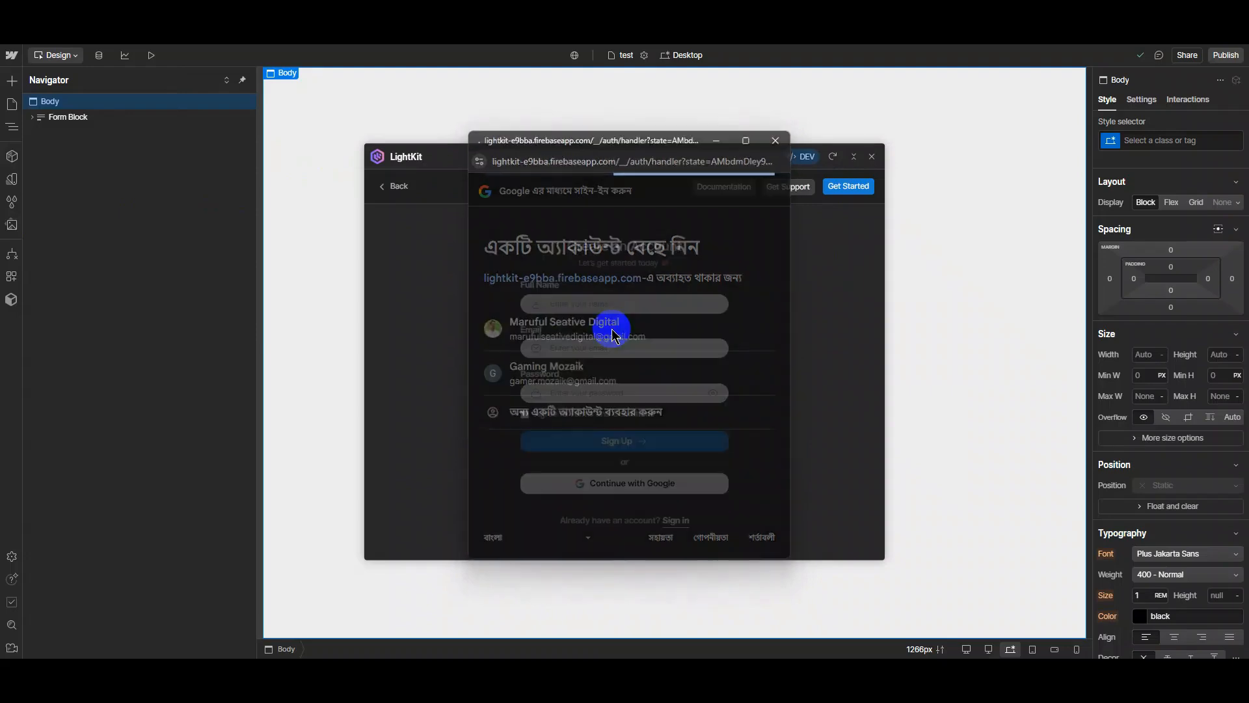
left_click(612, 329)
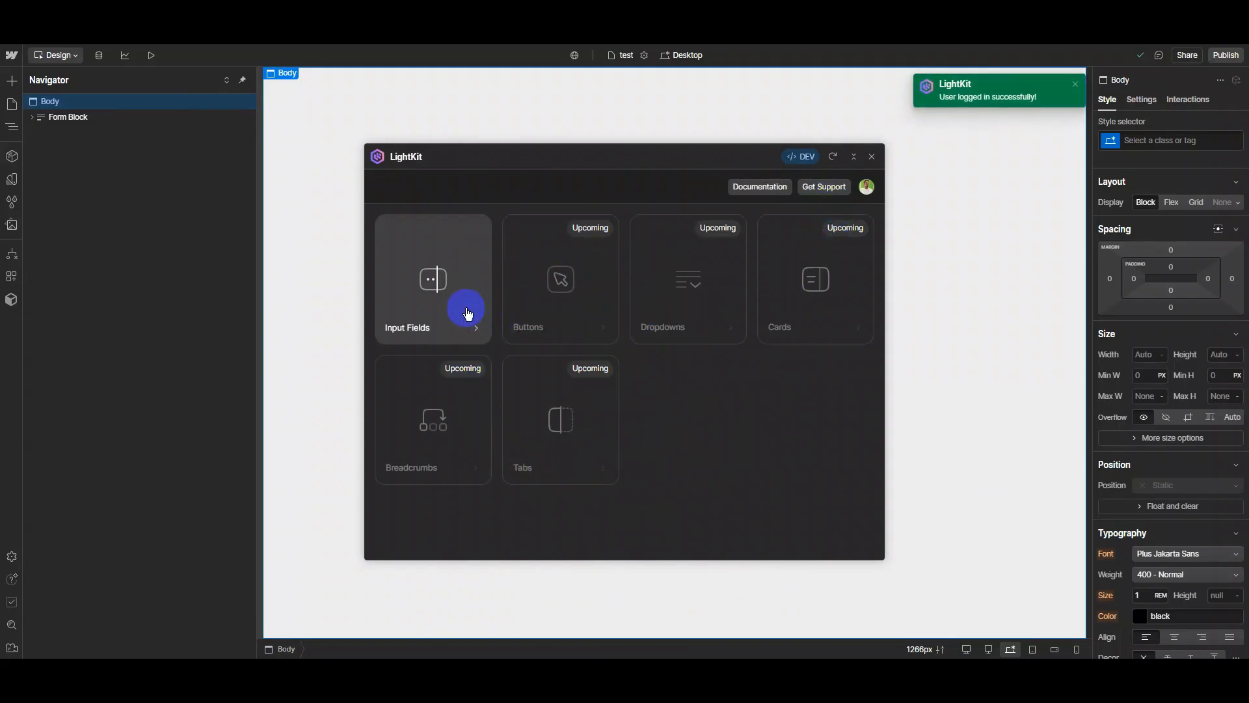
Open LightKit's Input Fields builder and show its pre-made form templates.
left_click(442, 304)
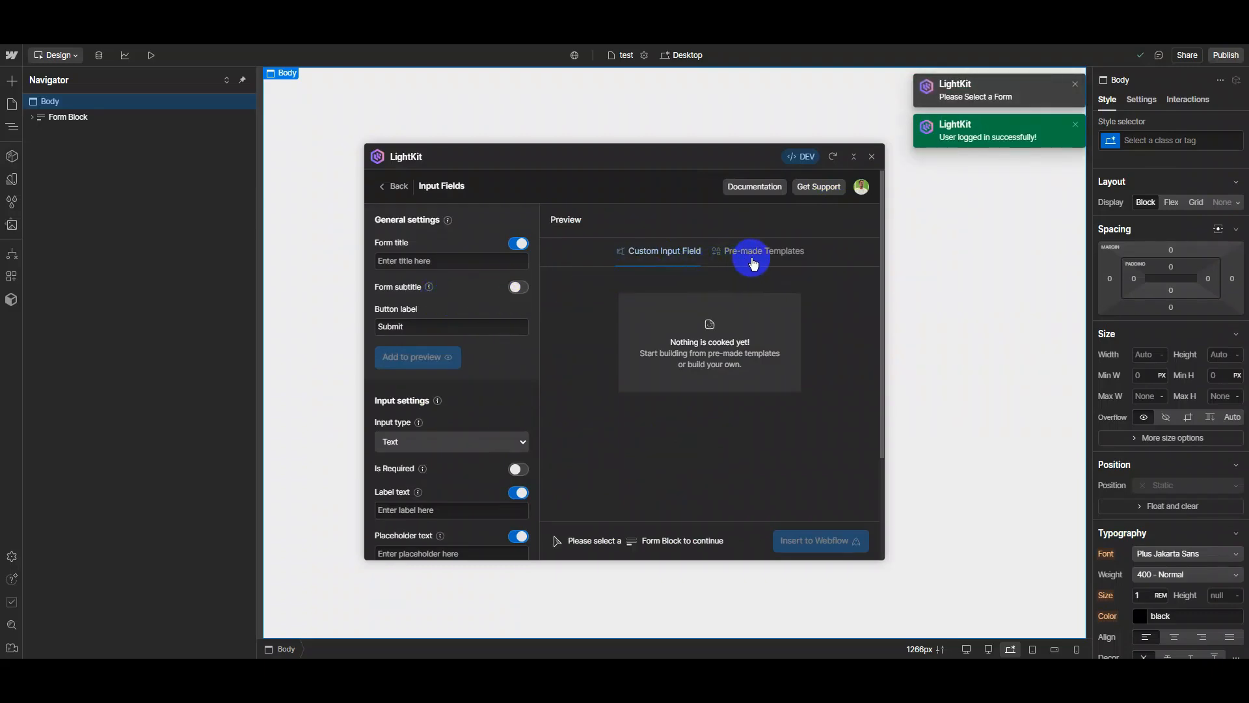
scroll(417, 365, "down", 3)
scroll(417, 368, "up", 5)
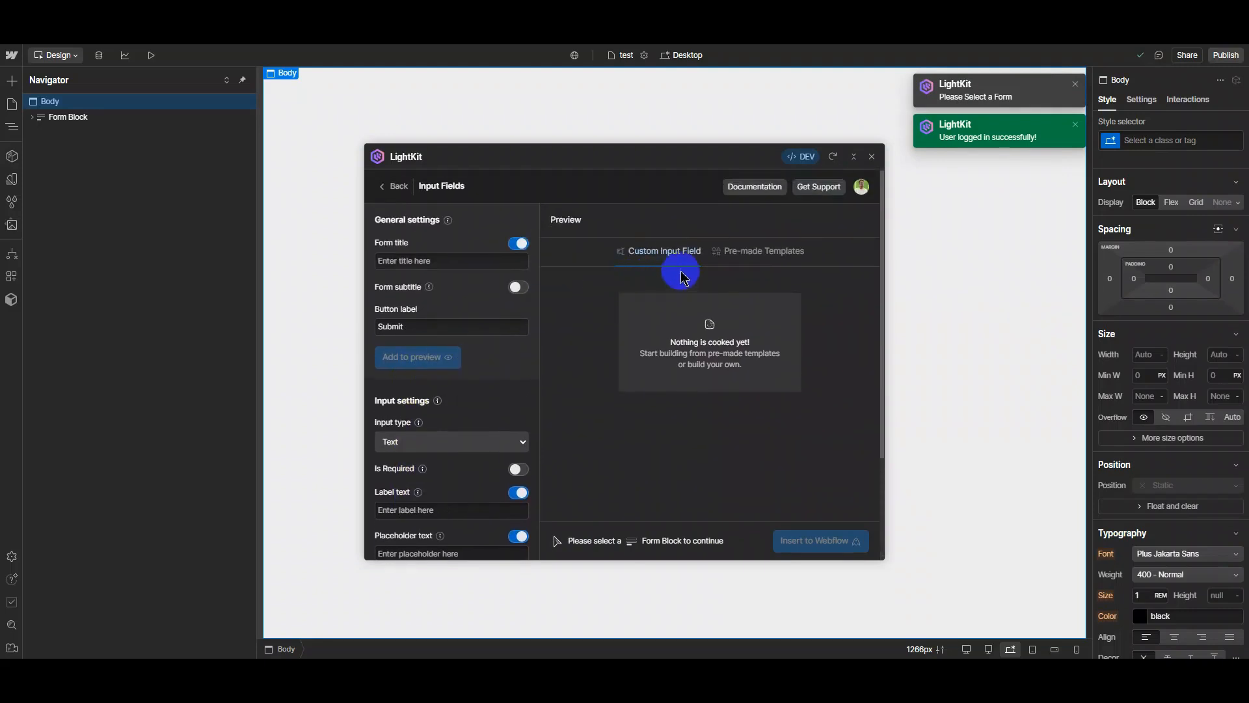
left_click(746, 255)
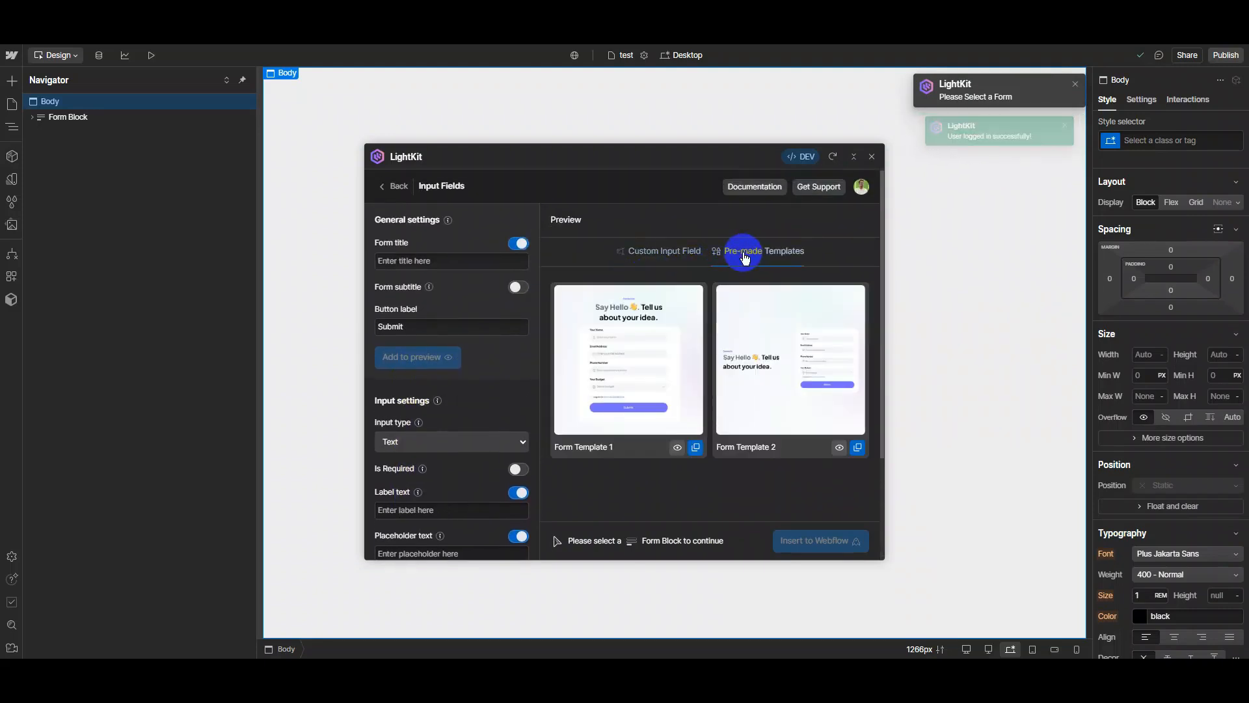
left_click(645, 261)
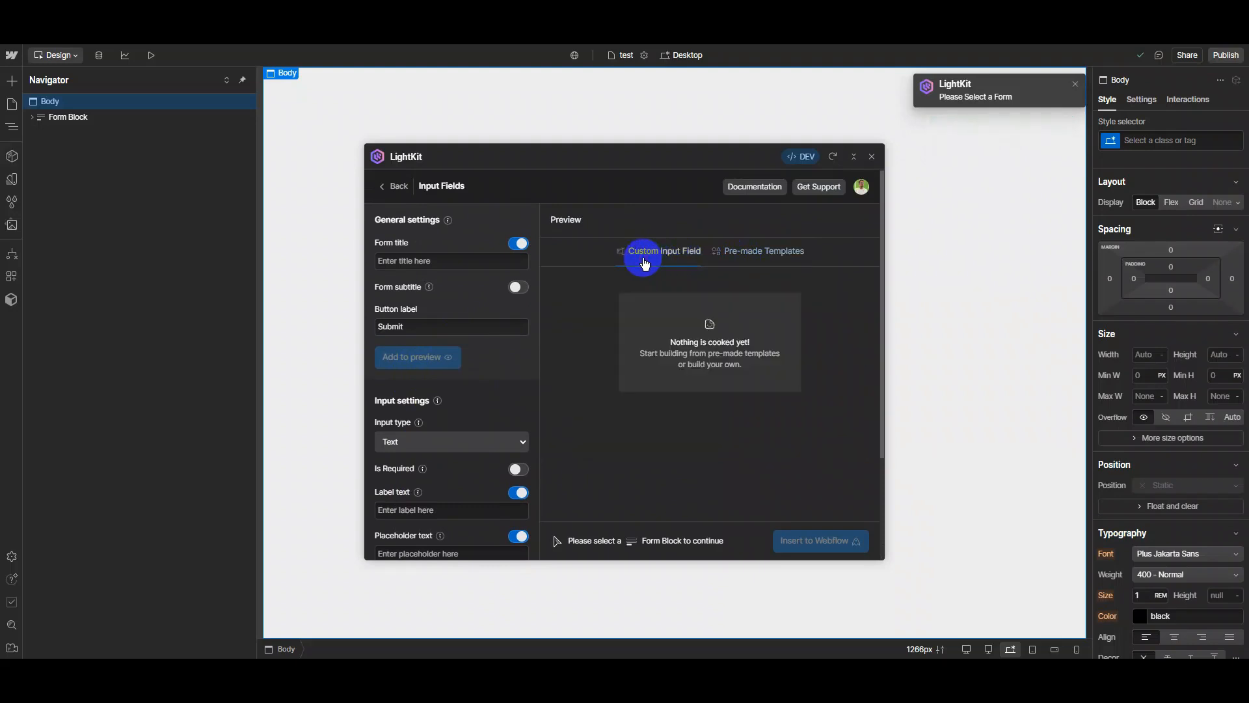
left_click(735, 261)
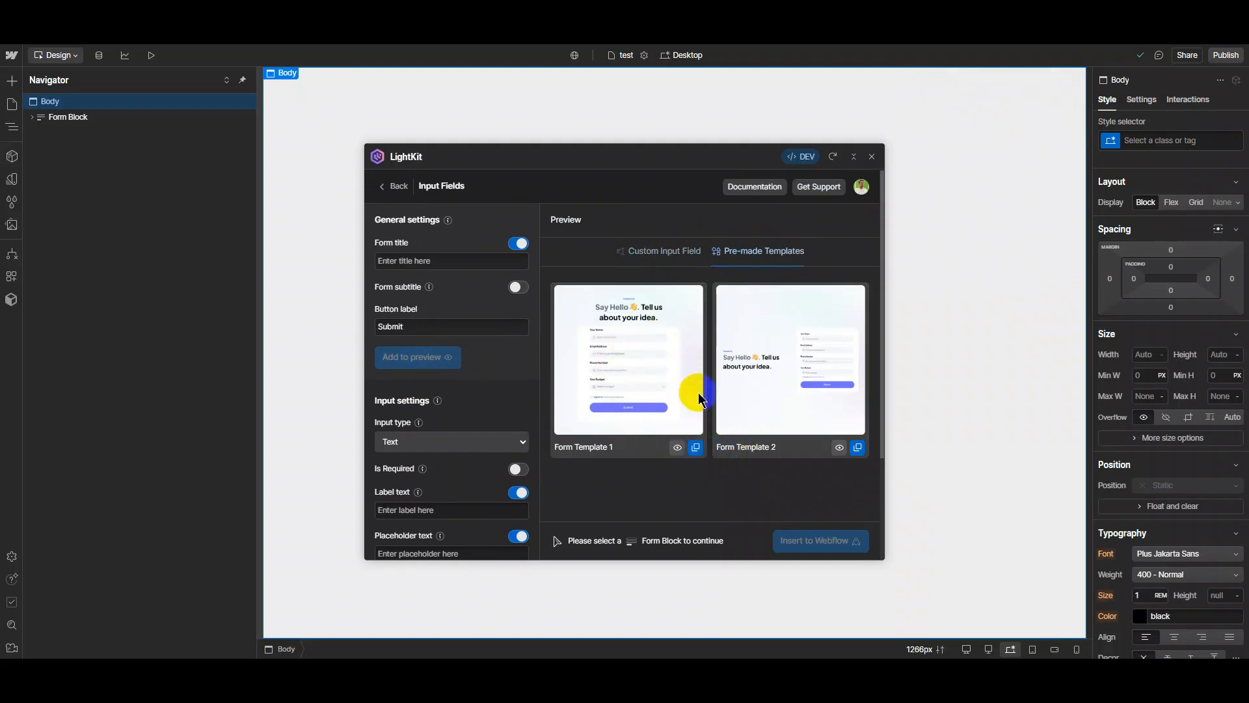
Copy Form Template 1, close LightKit, and paste the template into the page body.
left_click(696, 449)
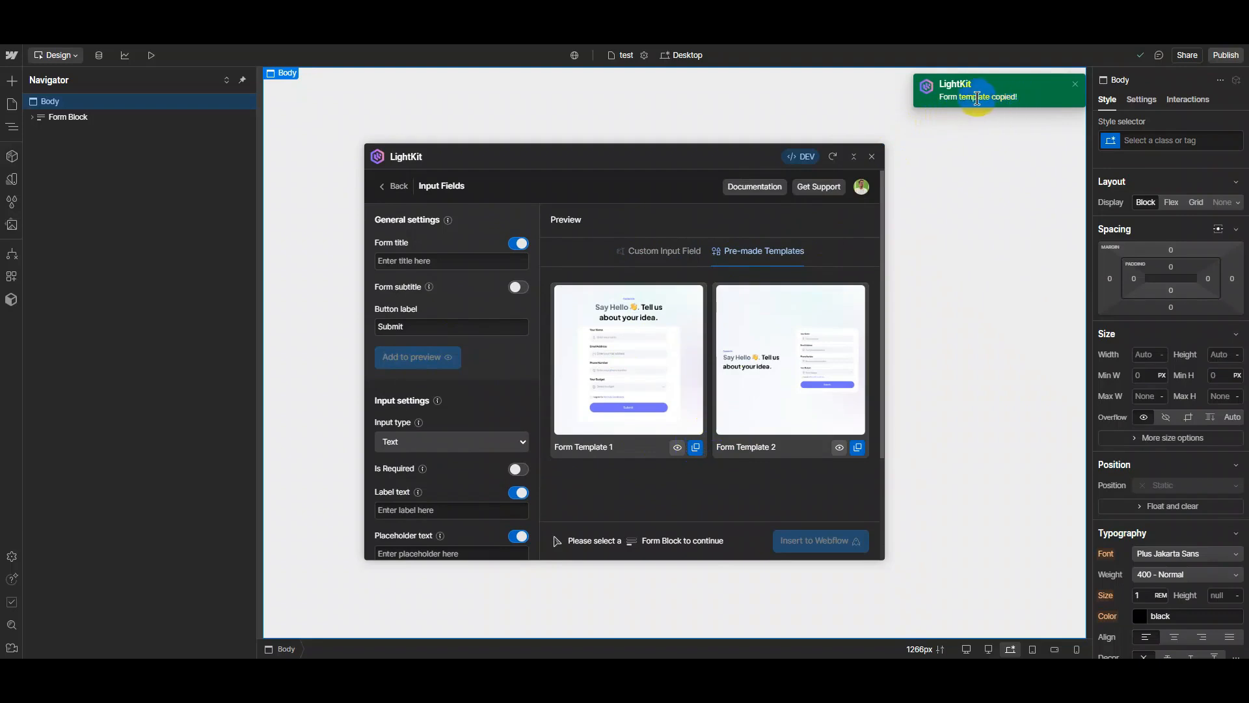
left_click(871, 156)
key("ctrl+v")
left_click(78, 132)
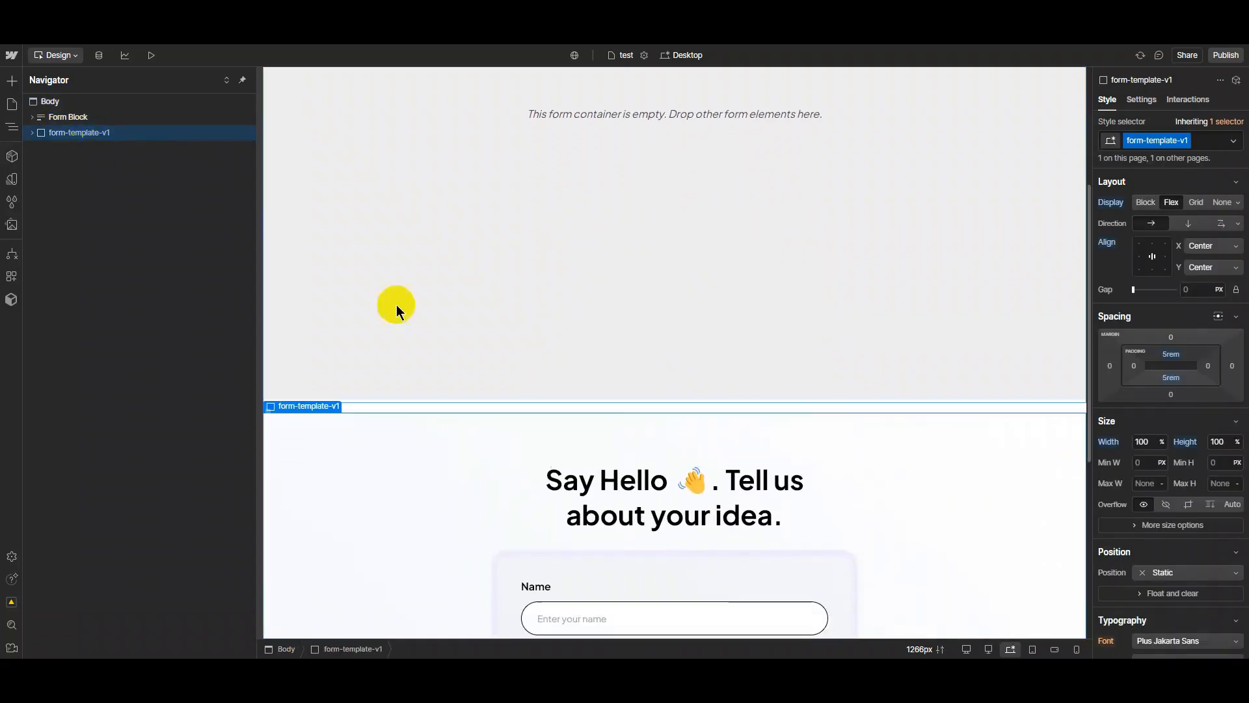
Examine the pasted template's name, email and phone fields on the canvas and collapse the element tree.
scroll(825, 474, "down", 5)
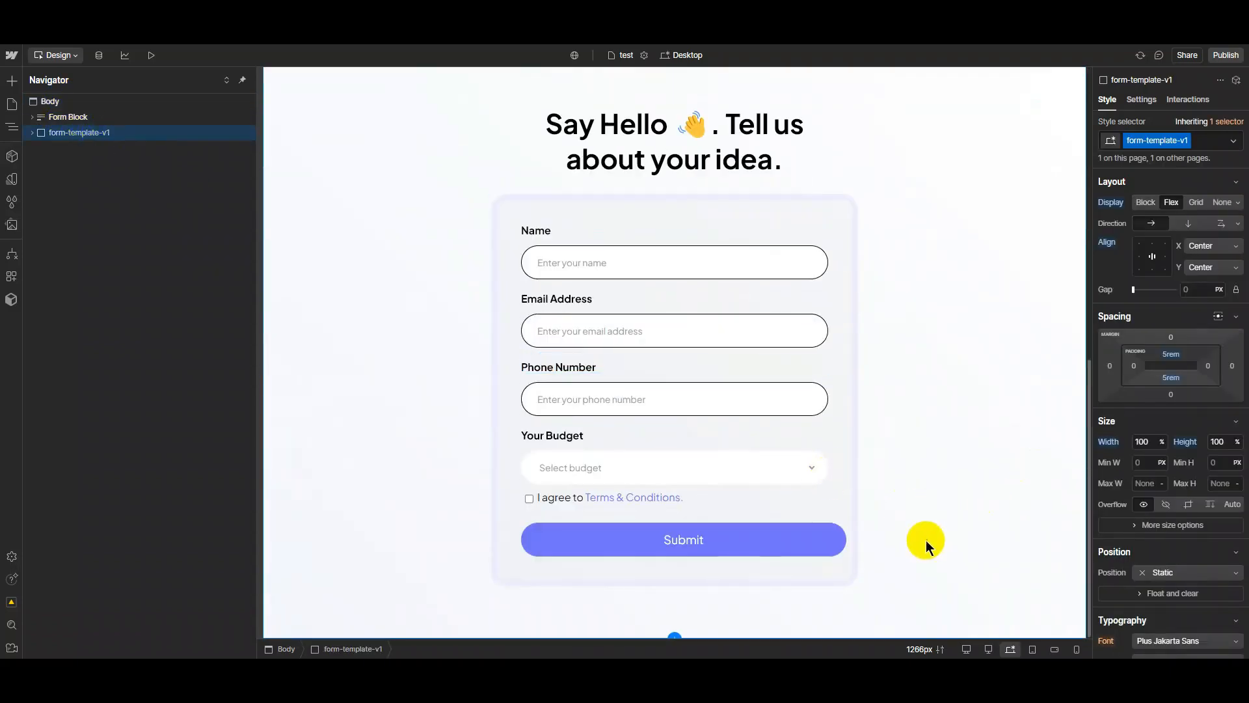
left_click(578, 255)
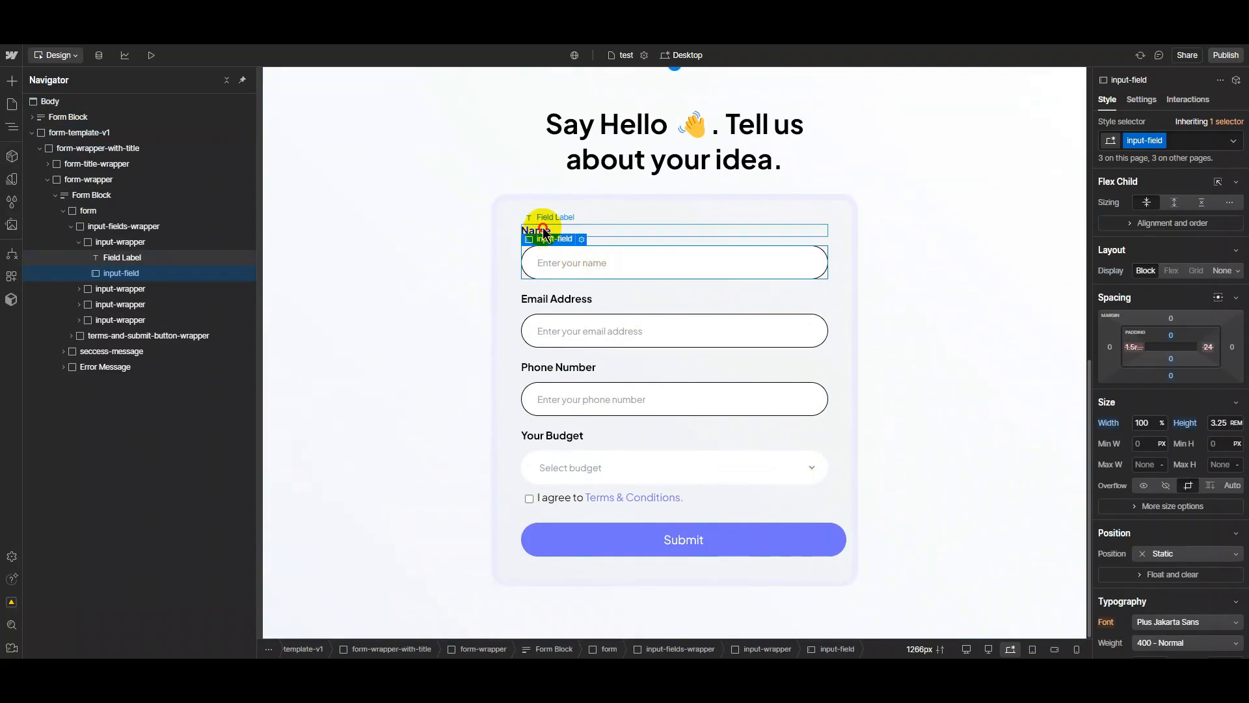
left_click(588, 326)
left_click(593, 404)
left_click(227, 79)
scroll(608, 413, "up", 6)
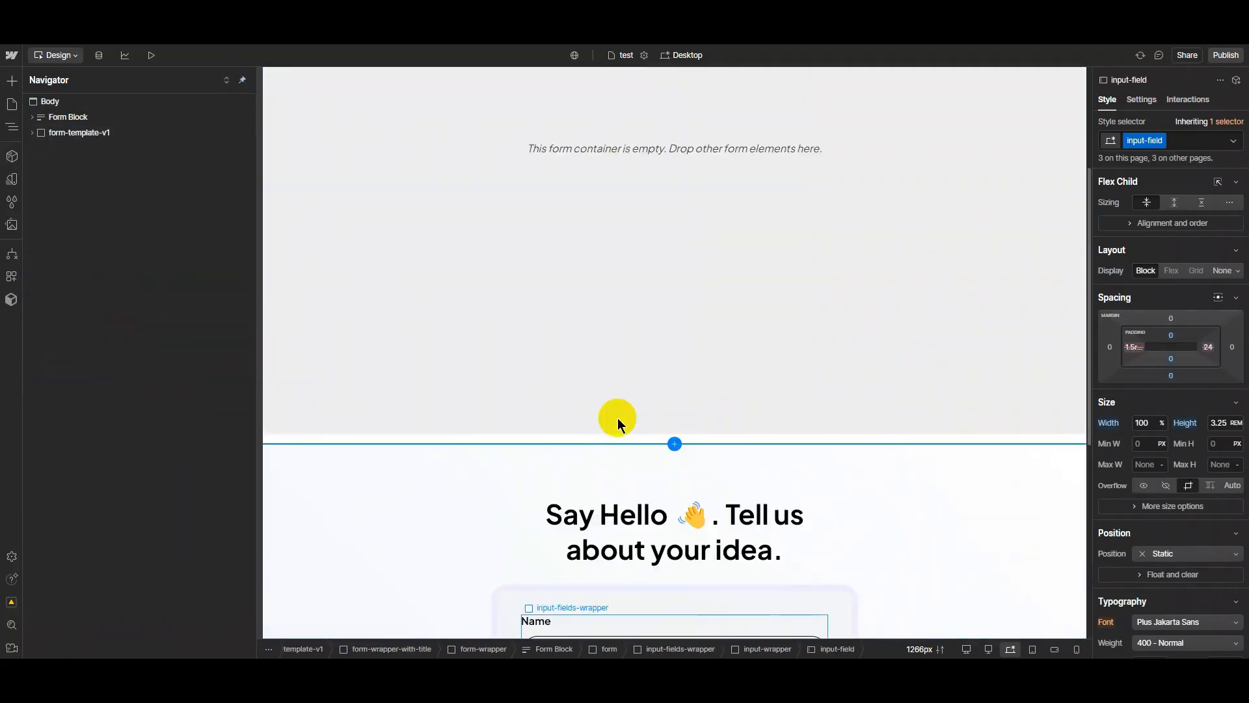
scroll(618, 424, "up", 3)
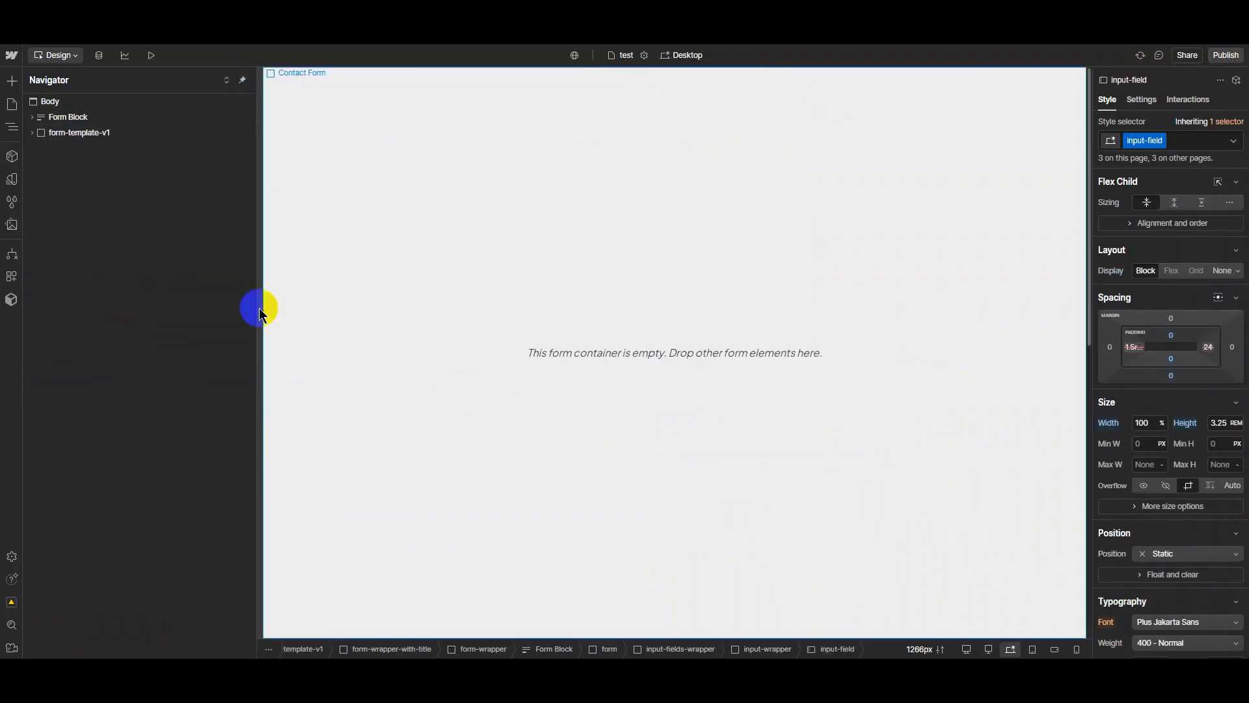
Relaunch the LightKit development app and open its Input Fields builder.
left_click(9, 276)
left_click(53, 153)
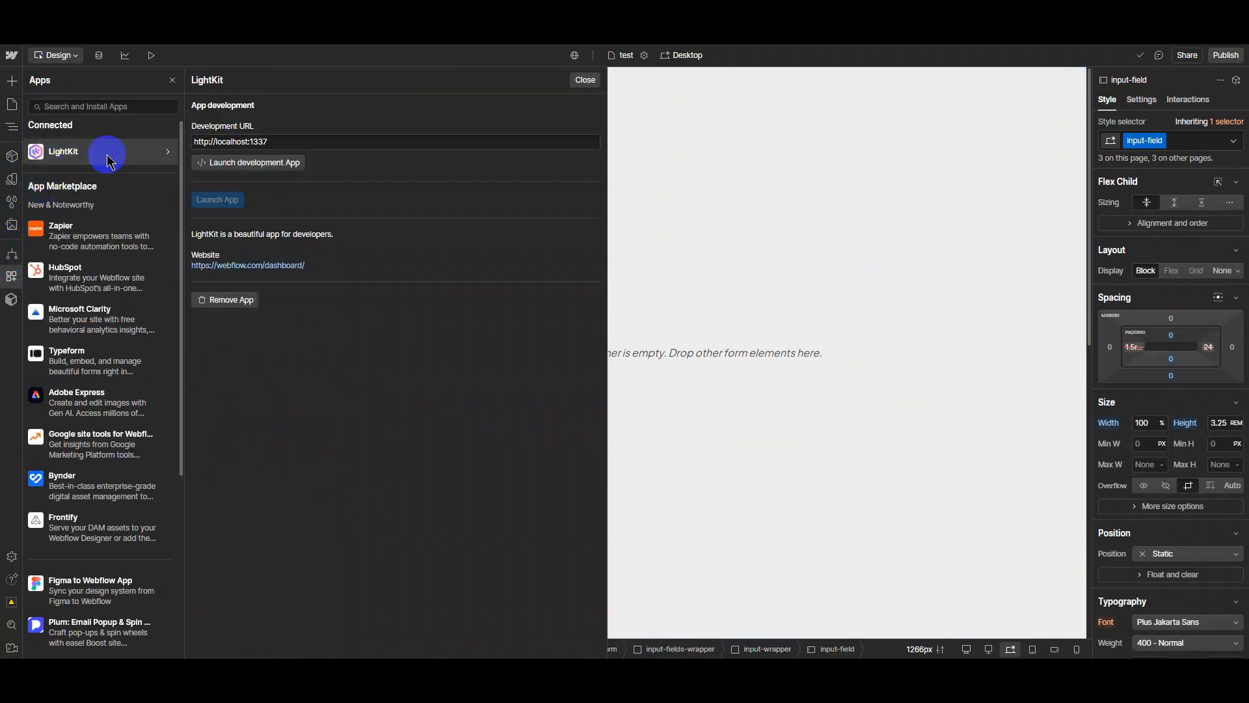
left_click(251, 162)
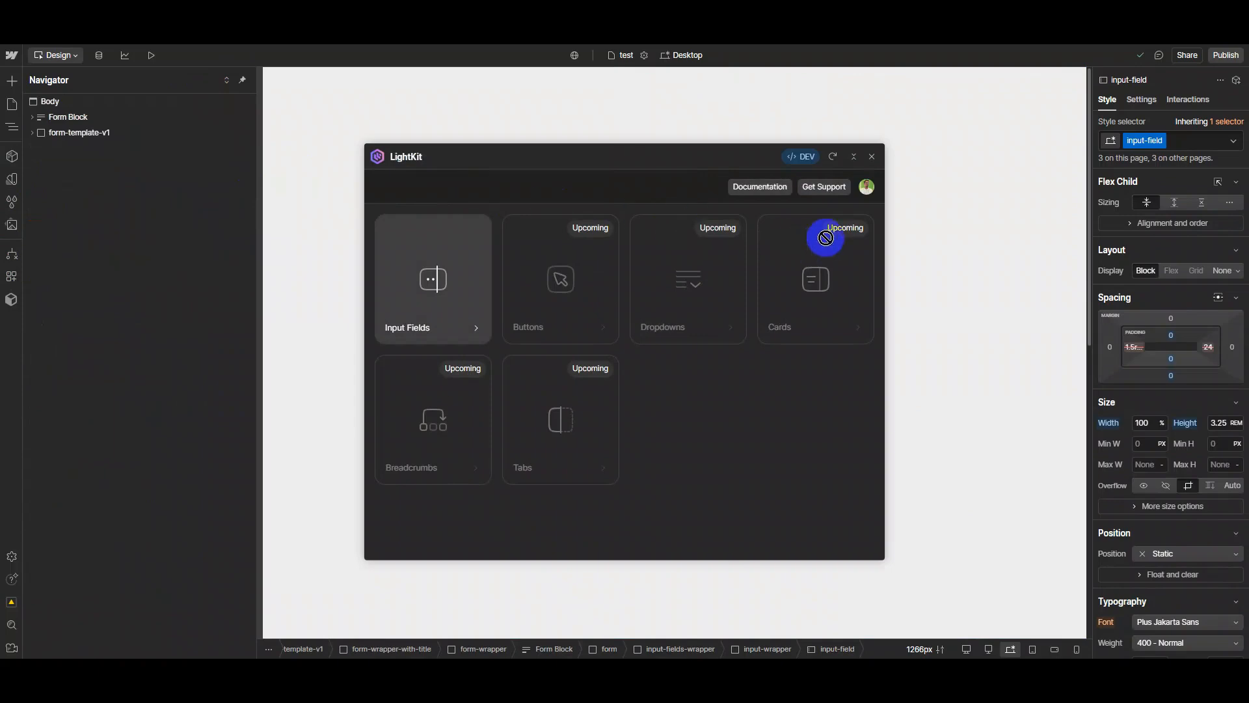
left_click(421, 302)
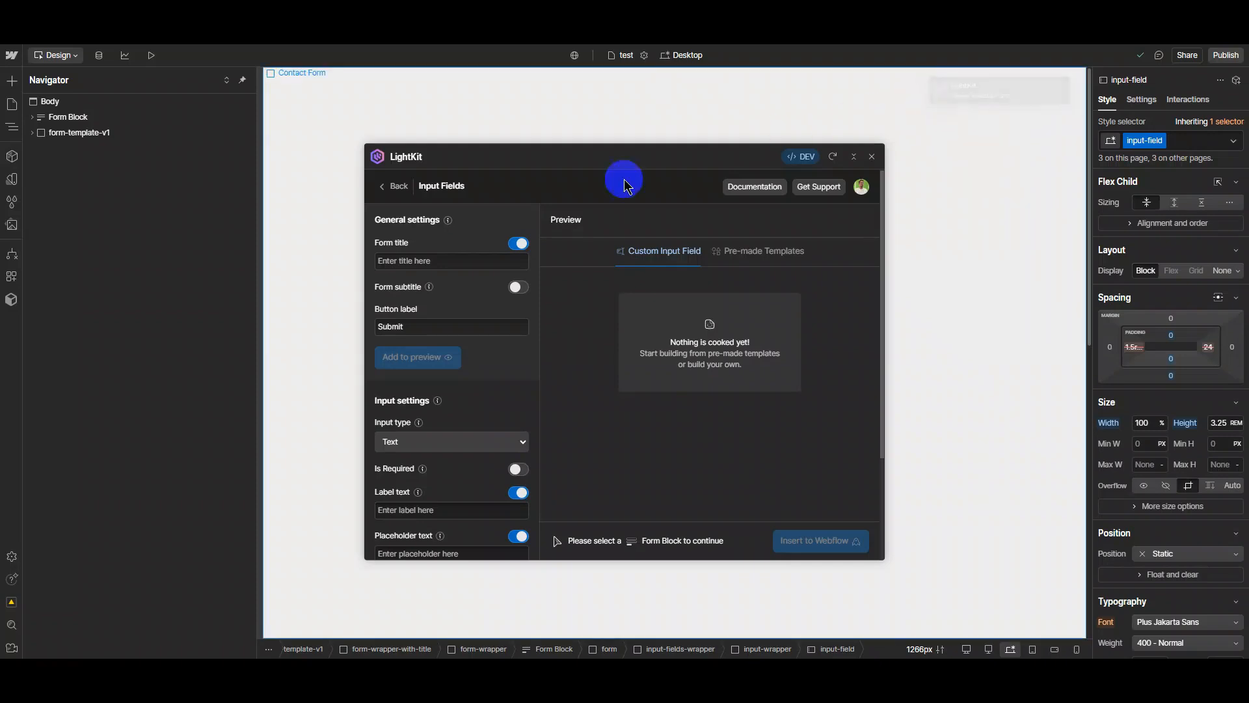
Expand the empty Form Block and select its Contact Form element as the insertion target.
left_click(43, 118)
left_click(32, 118)
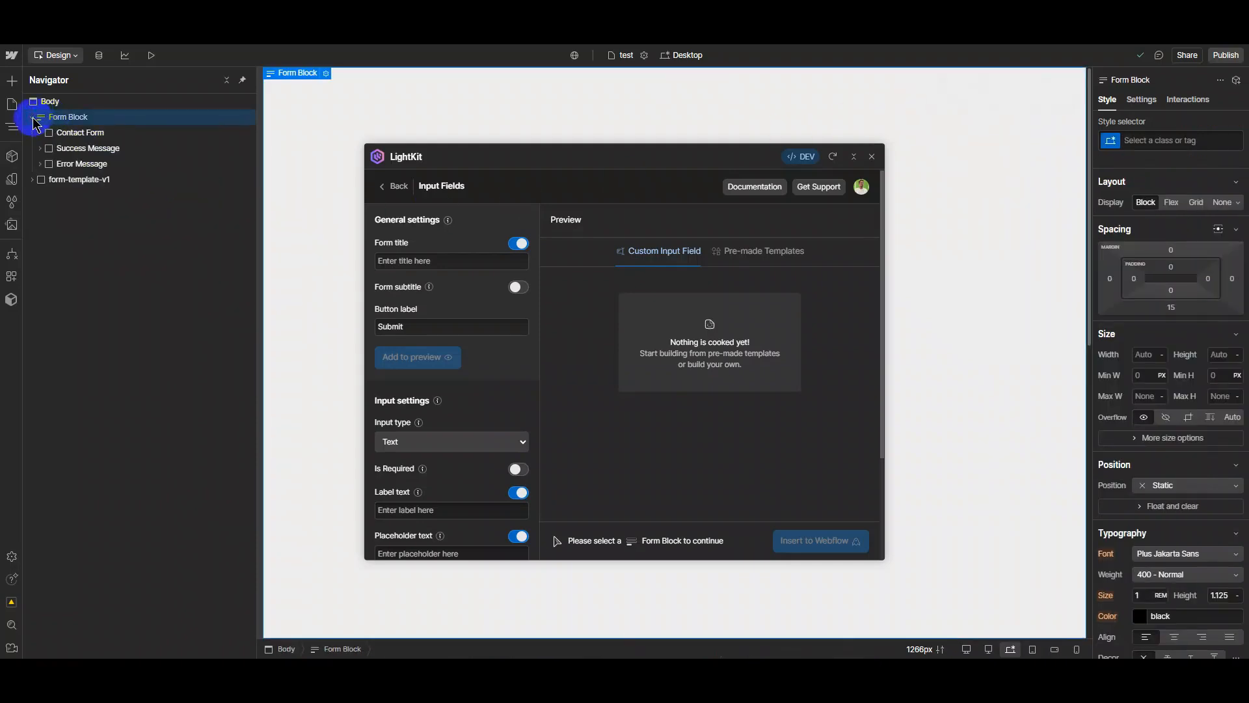
left_click(62, 132)
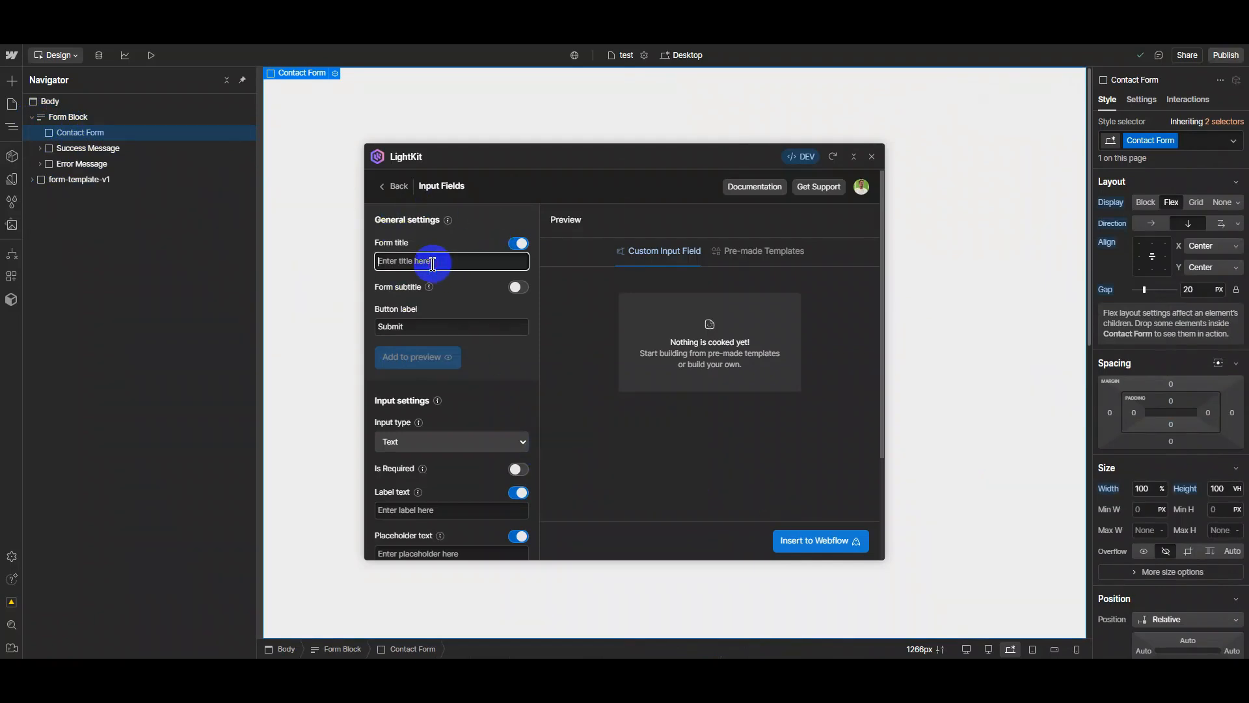
Title the form "Contact Form", enable the subtitle "This is a Contact Form", and add both to the preview.
type("Contact Form")
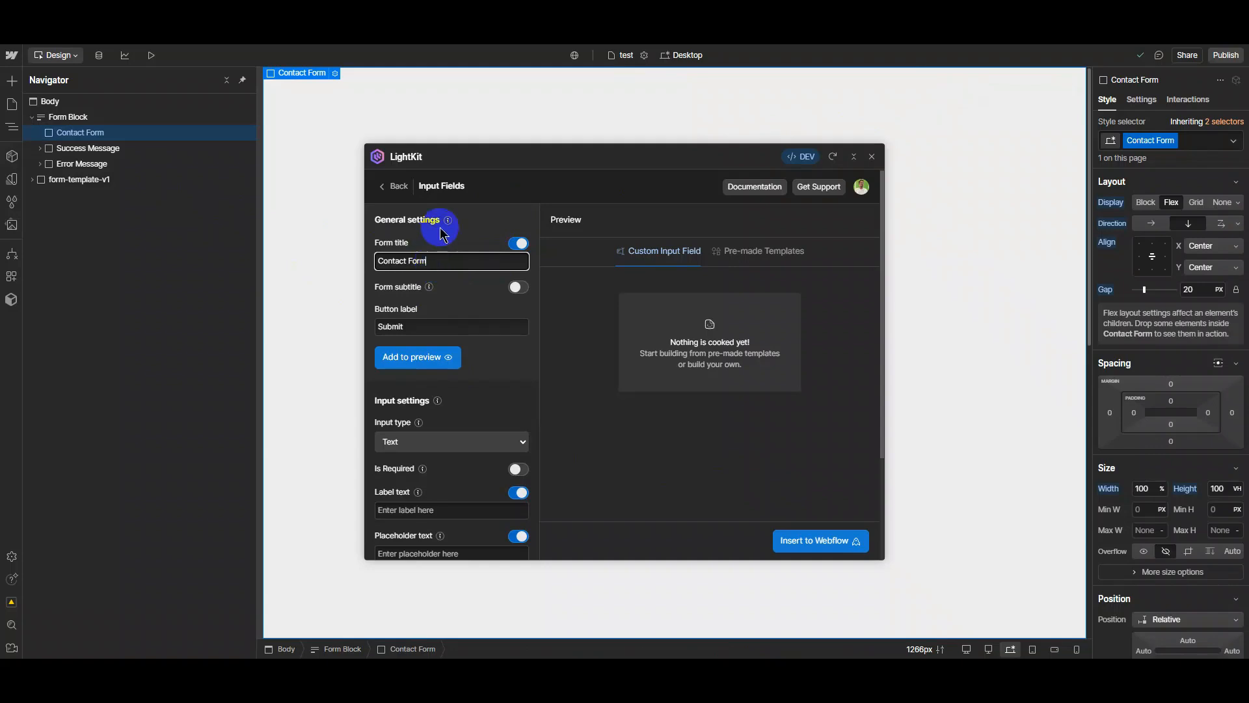
mouse_move(447, 226)
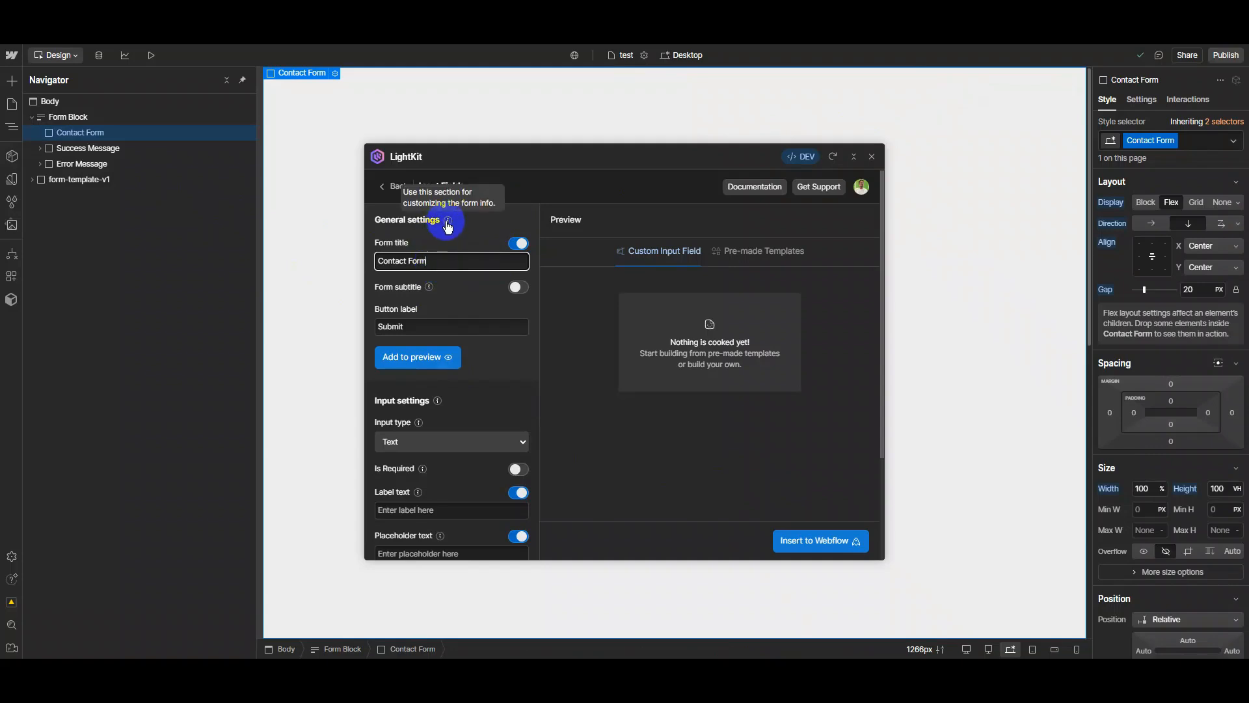
left_click(517, 287)
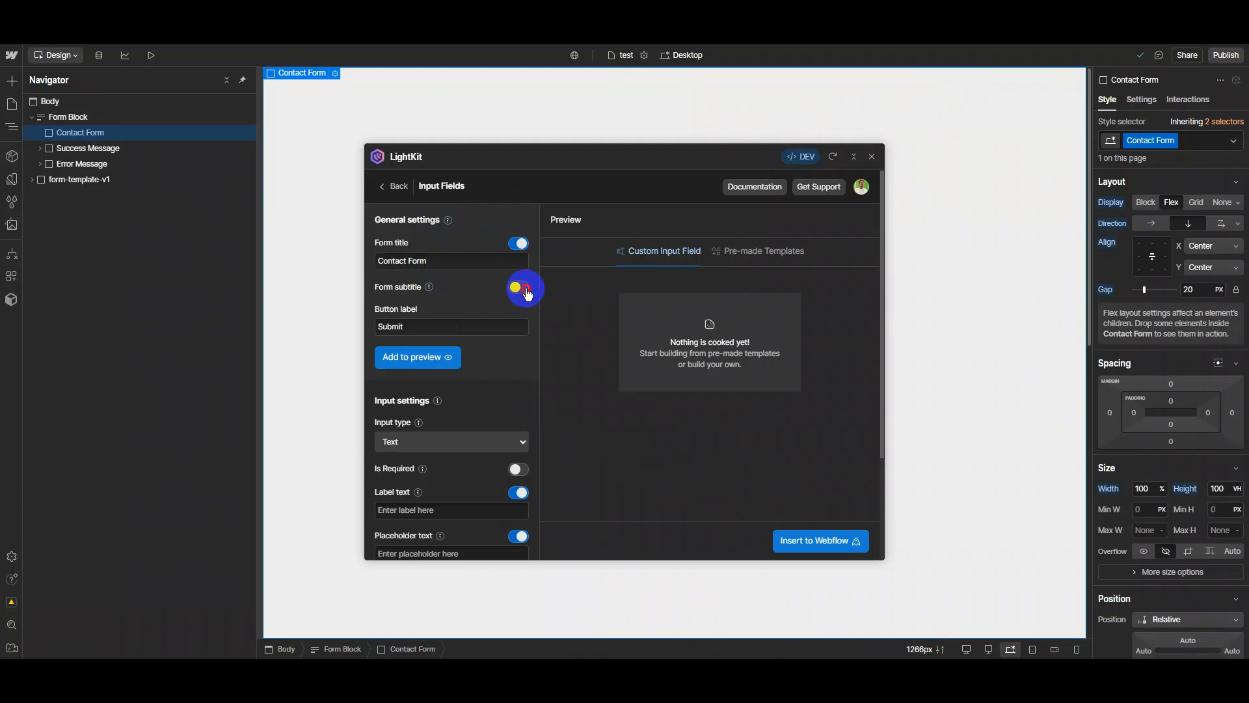
left_click(439, 301)
type("This")
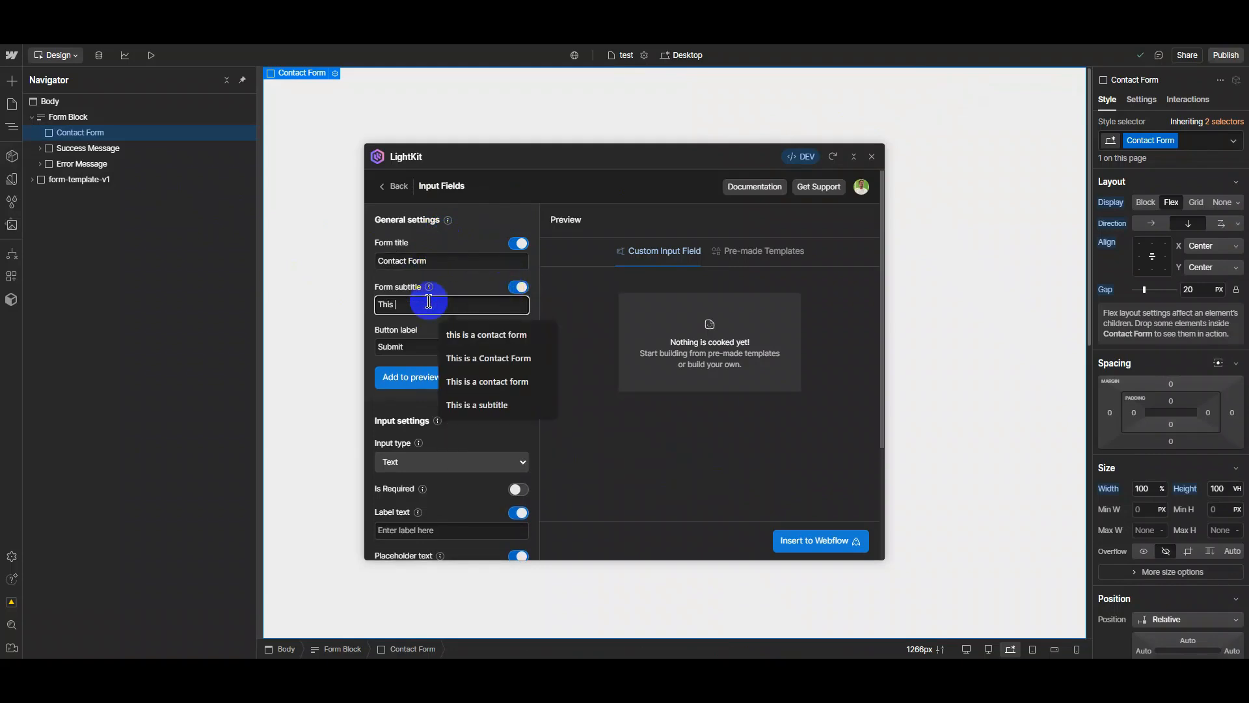
type(" is a C")
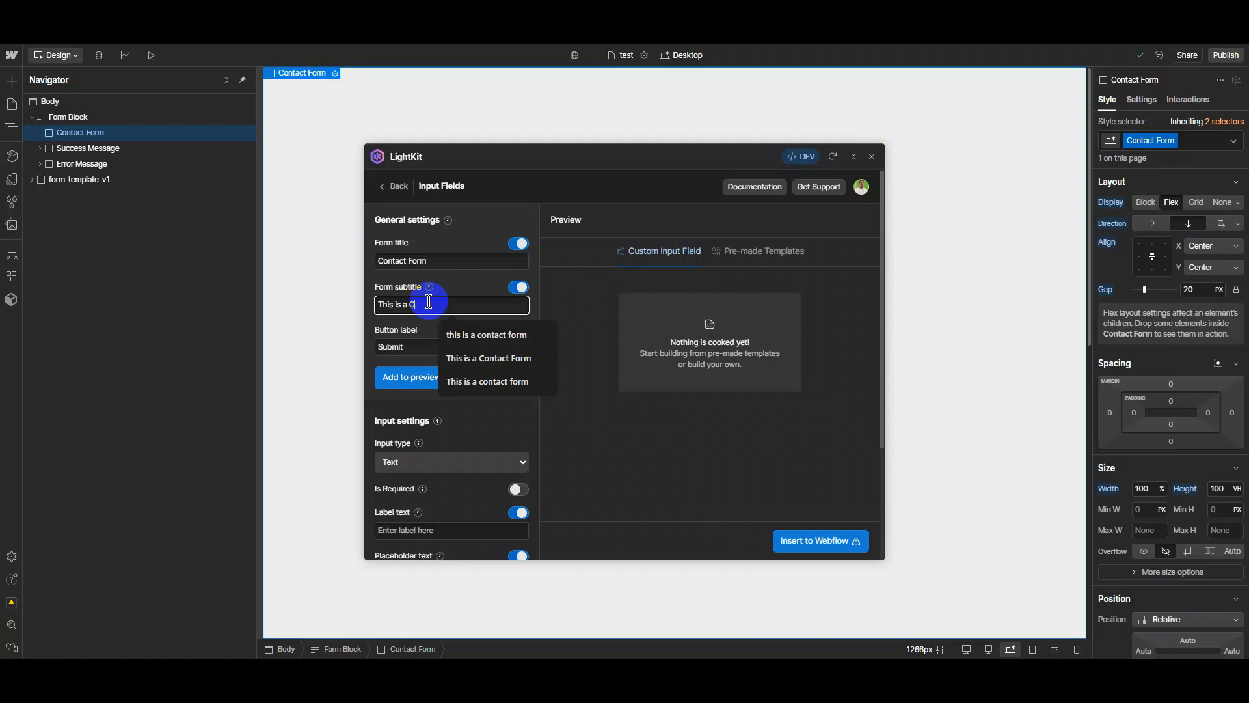
type("onontact Form")
left_click(398, 378)
left_click(413, 383)
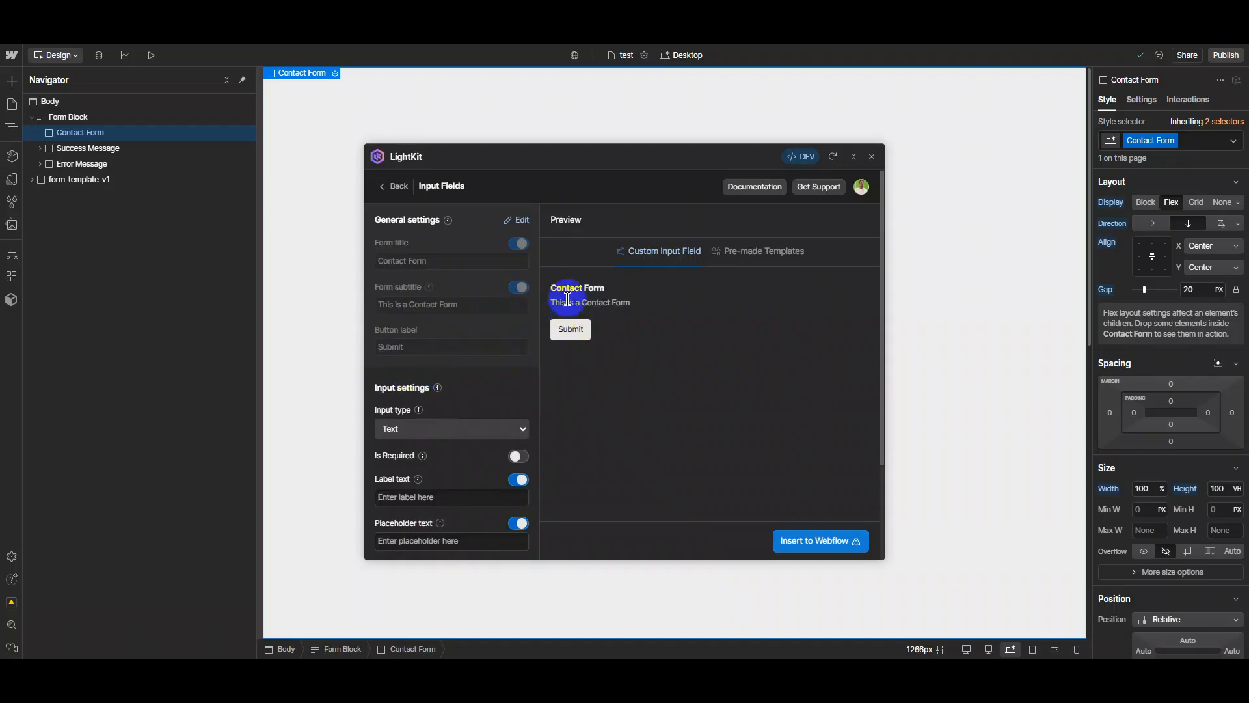
Shorten the form subtitle to "This is a Contact" and update the preview.
left_click(520, 221)
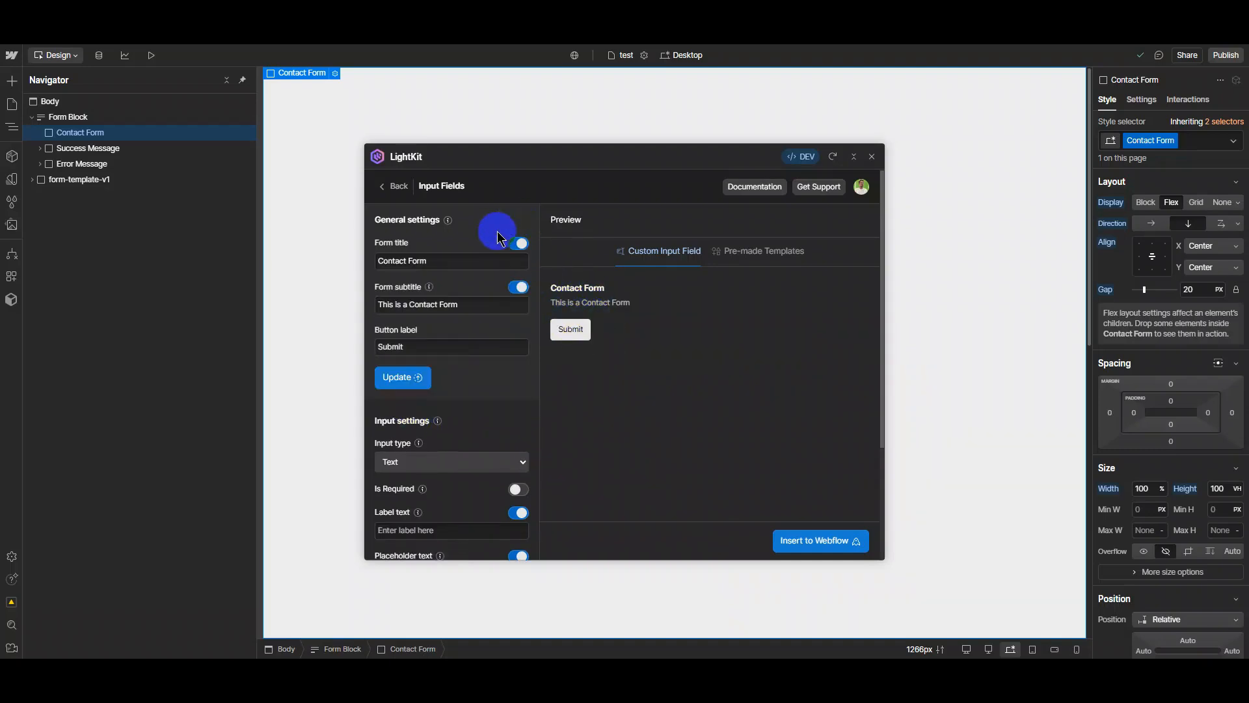
left_click(478, 305)
double_click(443, 305)
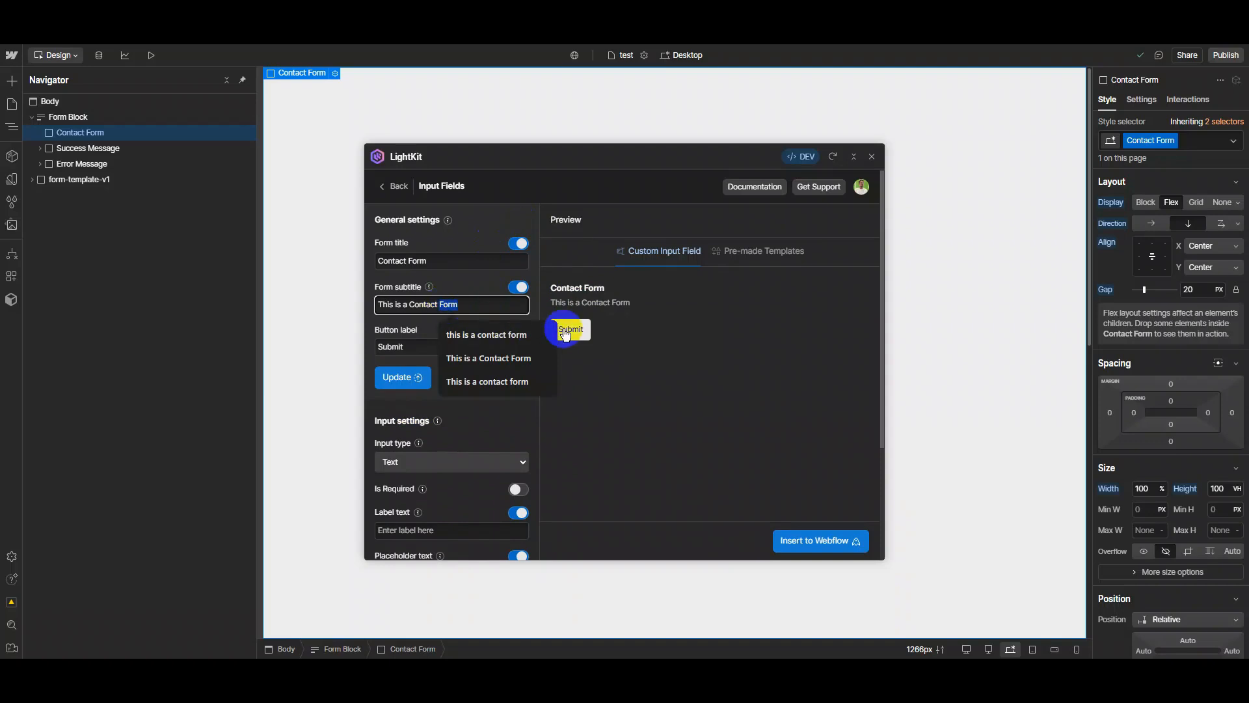
left_click(400, 378)
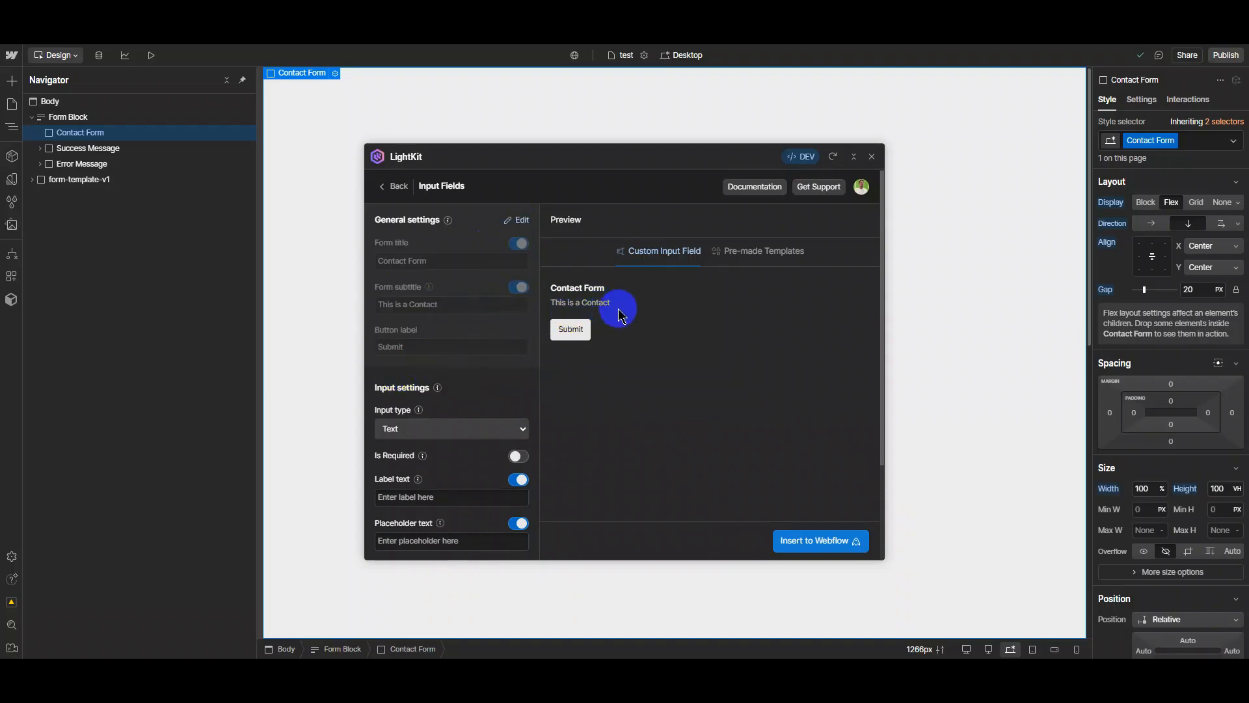
Restore the form subtitle to "This is a Contact Form" and update the preview.
left_click(516, 219)
left_click(475, 303)
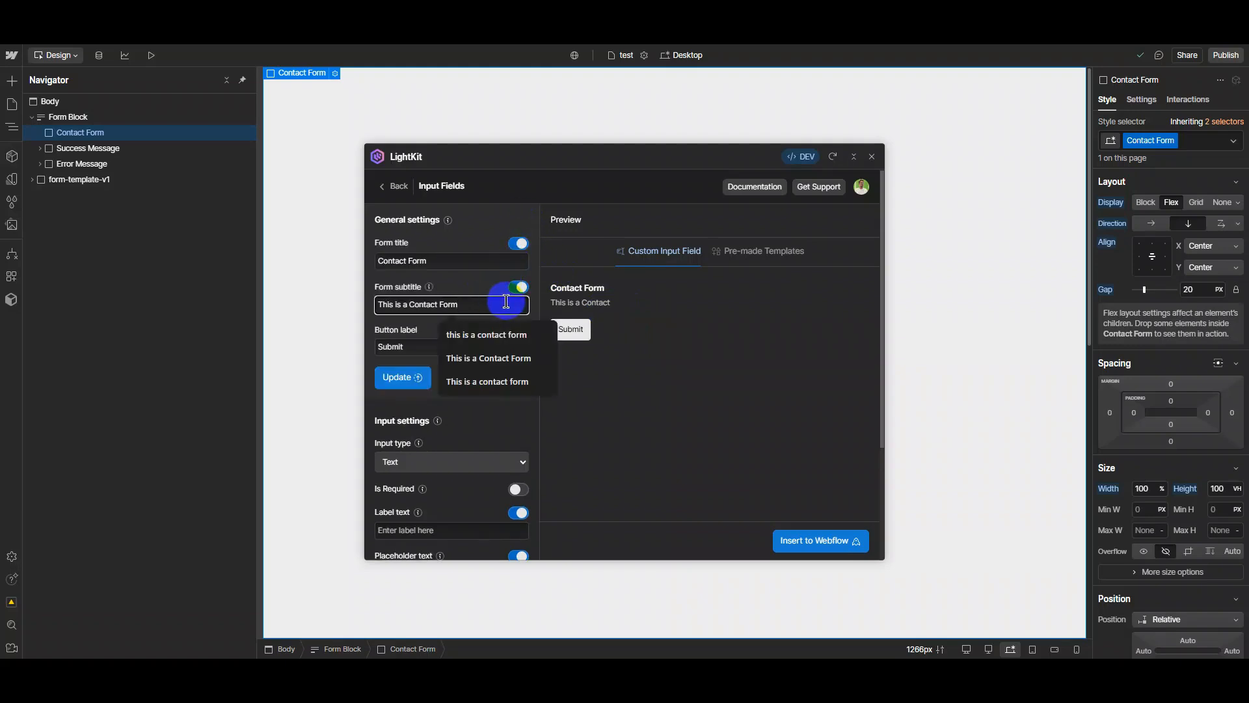
left_click(397, 377)
Set the new input's type to Date and make it required.
scroll(479, 351, "down", 2)
left_click(458, 306)
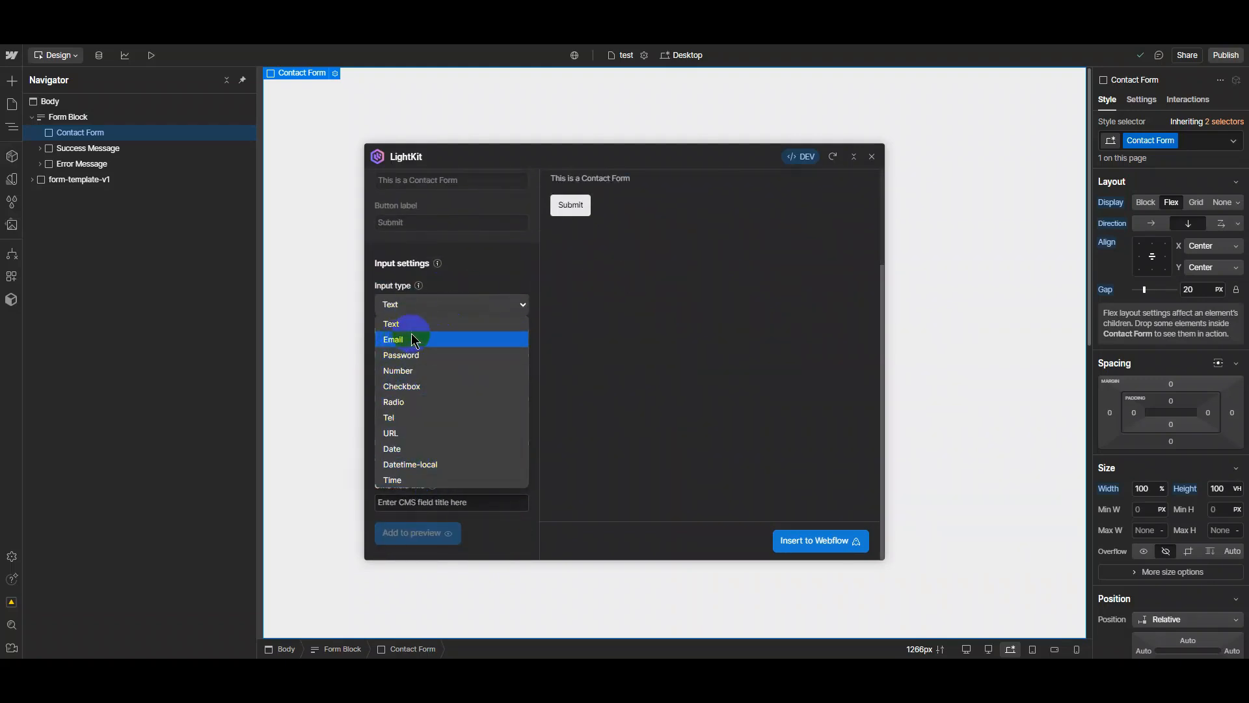
left_click(416, 449)
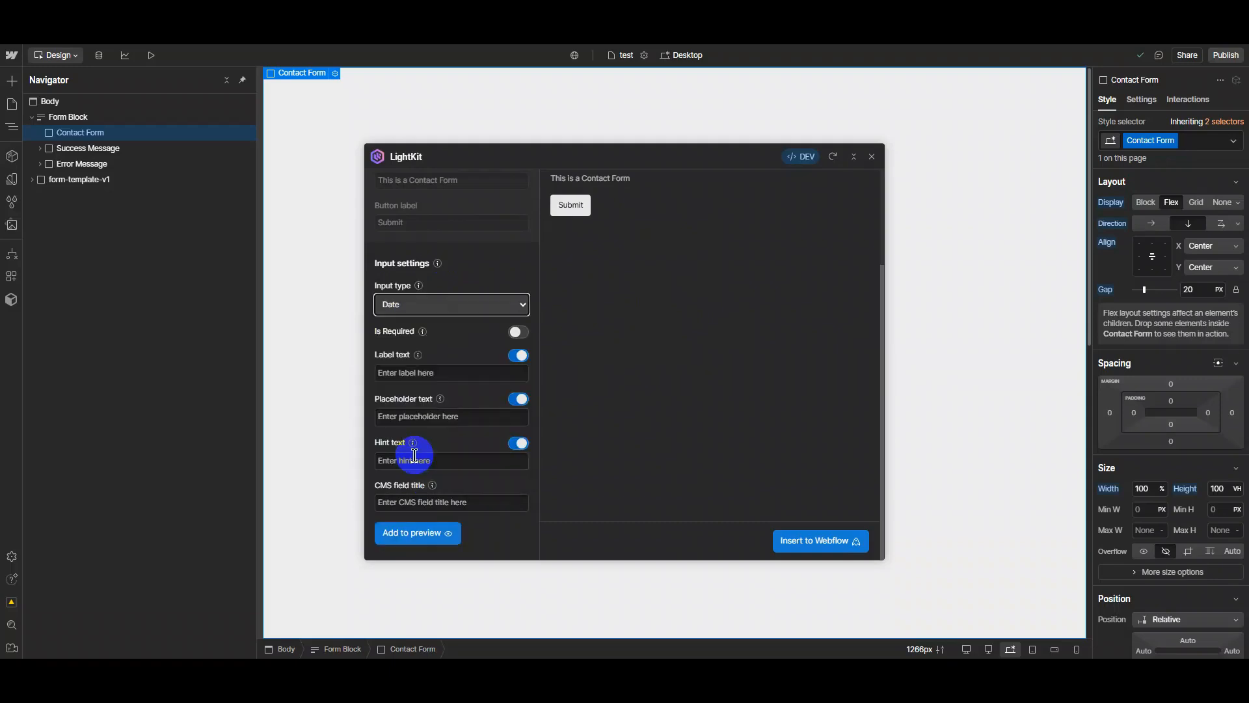
mouse_move(425, 334)
left_click(518, 332)
Label the date input "Date" and set its placeholder text to "enter date here...".
left_click(423, 366)
type("D")
left_click(418, 415)
type("enter date here...")
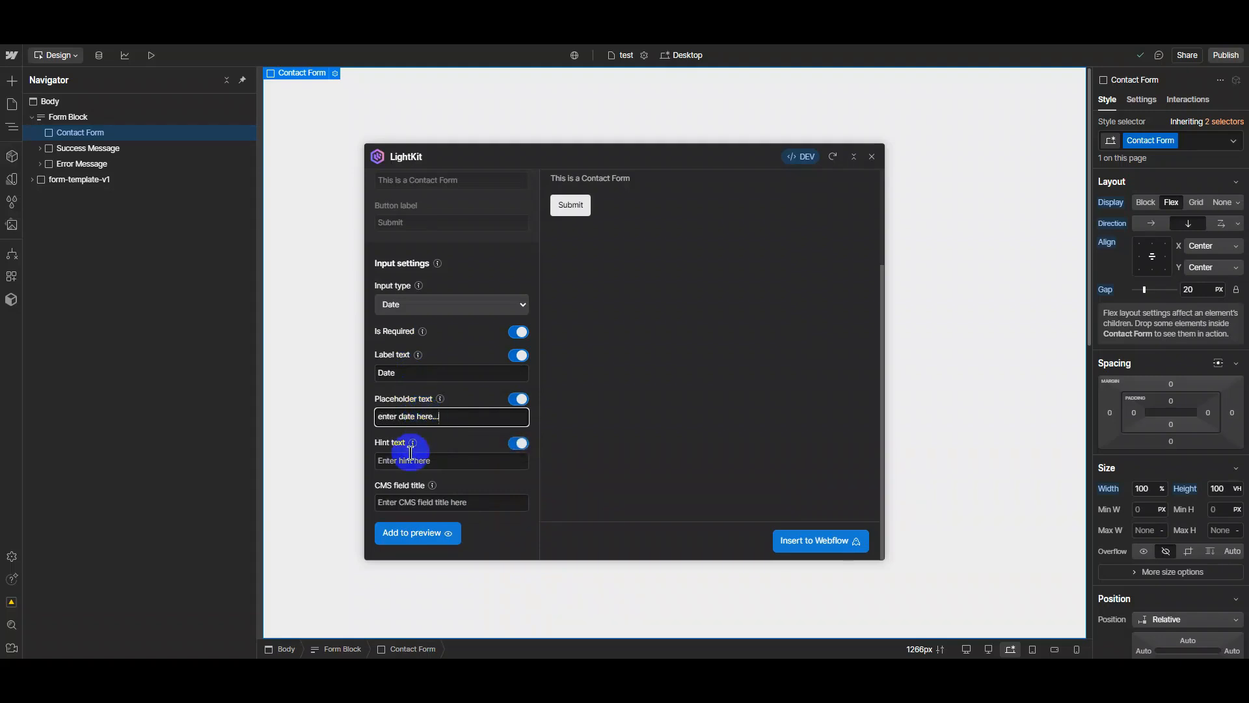
Set the date input's hint to "enter contact date here" and CMS field title to "Date", and add it to the preview.
left_click(488, 458)
type("enter")
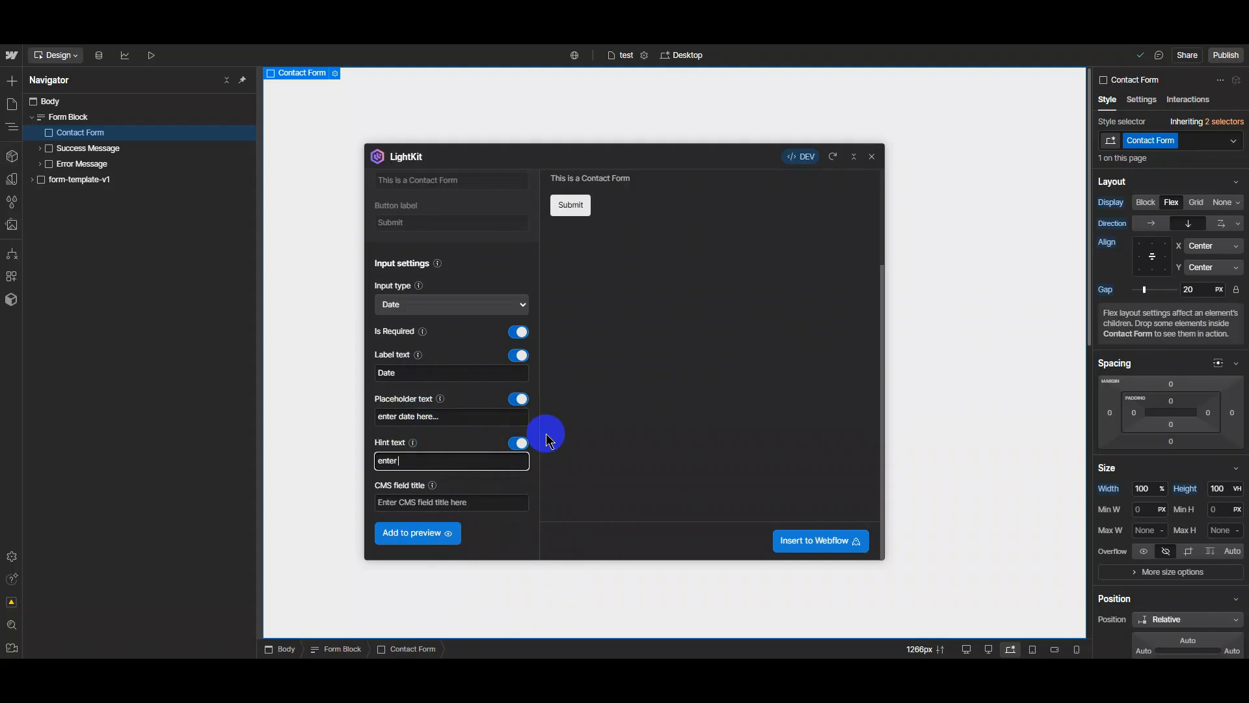
type(" contact date here")
left_click(420, 502)
type("Date")
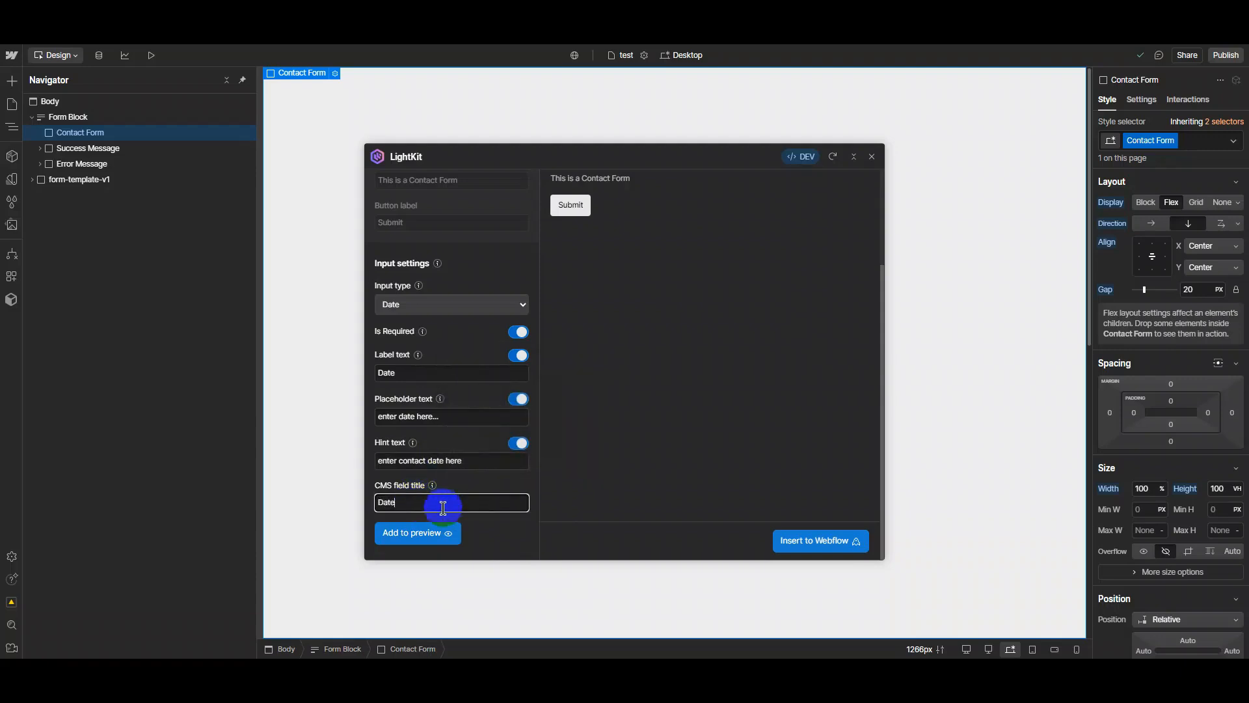
left_click(421, 541)
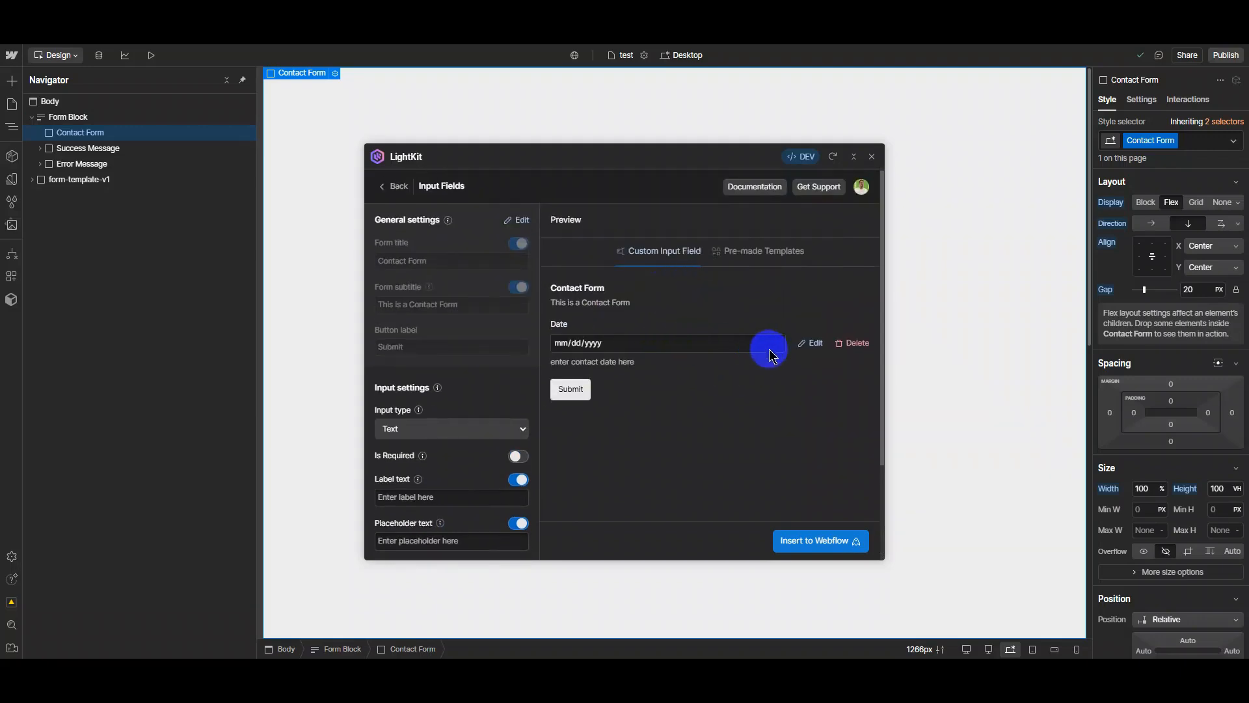
left_click_drag(550, 362, 624, 362)
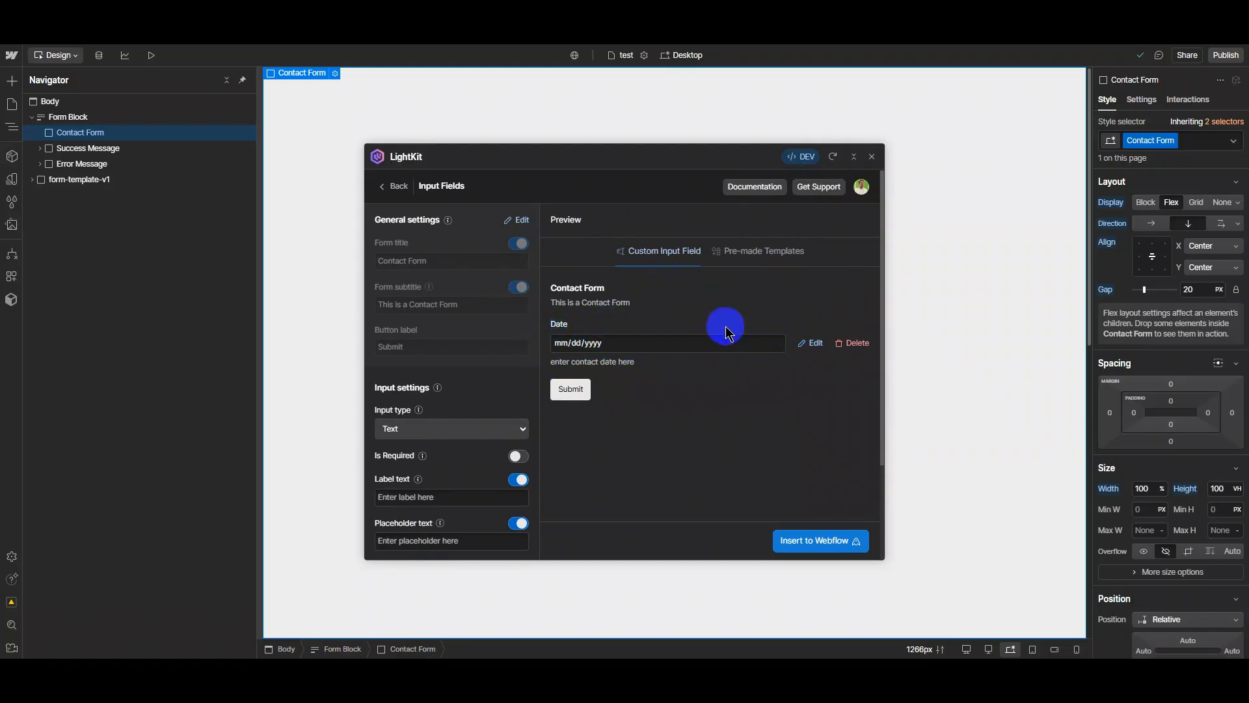
Shorten the date input's hint to "enter contact date", update it, and delete that input from the preview.
scroll(452, 410, "down", 2)
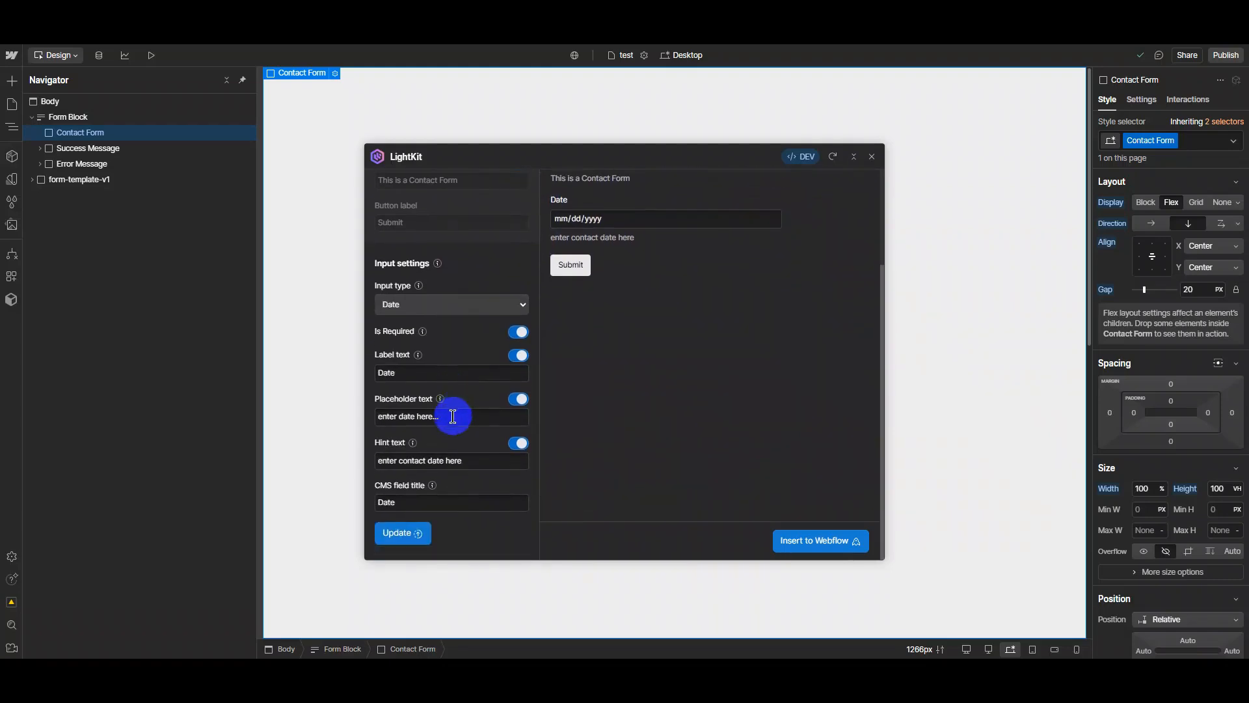
key("BackSpace")
key("BackSpace")
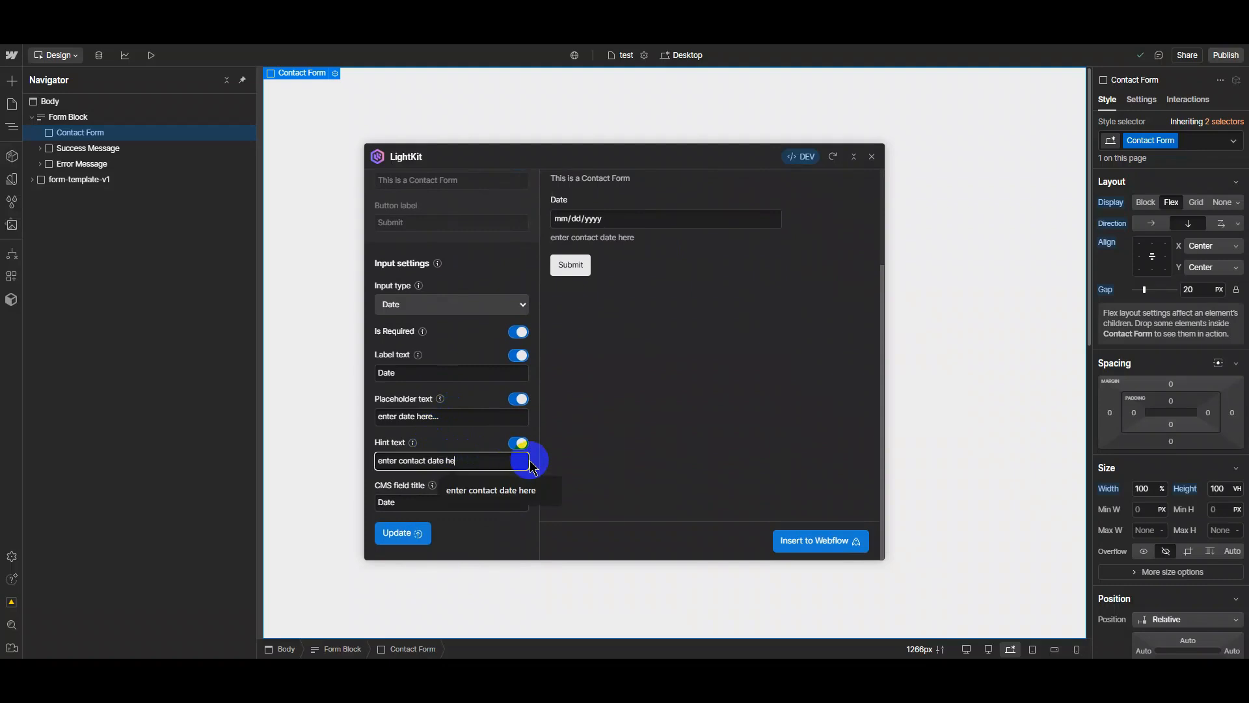
left_click(404, 537)
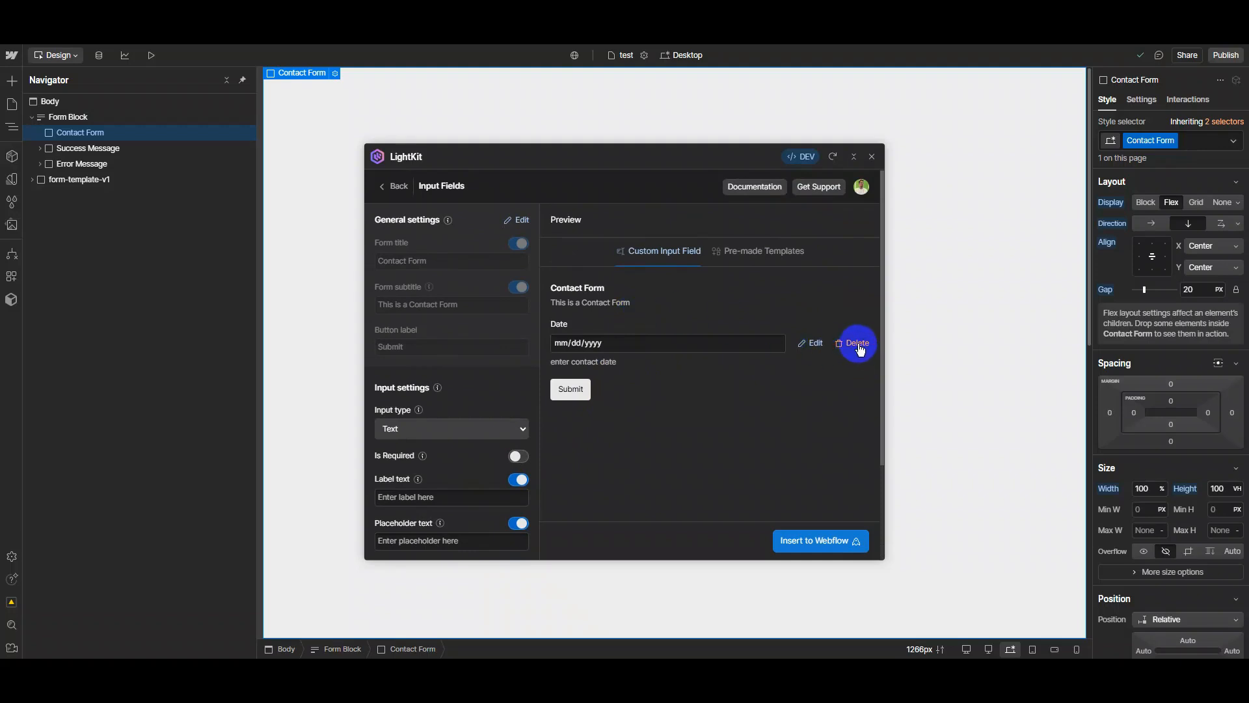
left_click(859, 344)
Make the new text input required, label it "Name" and set its placeholder to "enter your name...".
scroll(573, 335, "down", 3)
left_click(518, 332)
left_click(422, 371)
type("Name")
left_click(414, 415)
type("enter your name...")
Set the name input's hint to "Please enter your name here" and CMS field title to "Name", and add it to the preview.
left_click(434, 460)
type("please ent")
left_click(478, 489)
left_click(474, 502)
type("Name")
left_click(411, 533)
Configure a required Date input labelled "Date" with the placeholder "enter date here...".
left_click(451, 369)
left_click(441, 438)
left_click(518, 332)
left_click(414, 374)
type("Date")
left_click(430, 421)
type("ente")
Give the date input the hint "enter contact date here" and the CMS field title "Date", placing it in the preview below the name field.
left_click(478, 469)
left_click(474, 457)
type("enter contact date here")
left_click(418, 503)
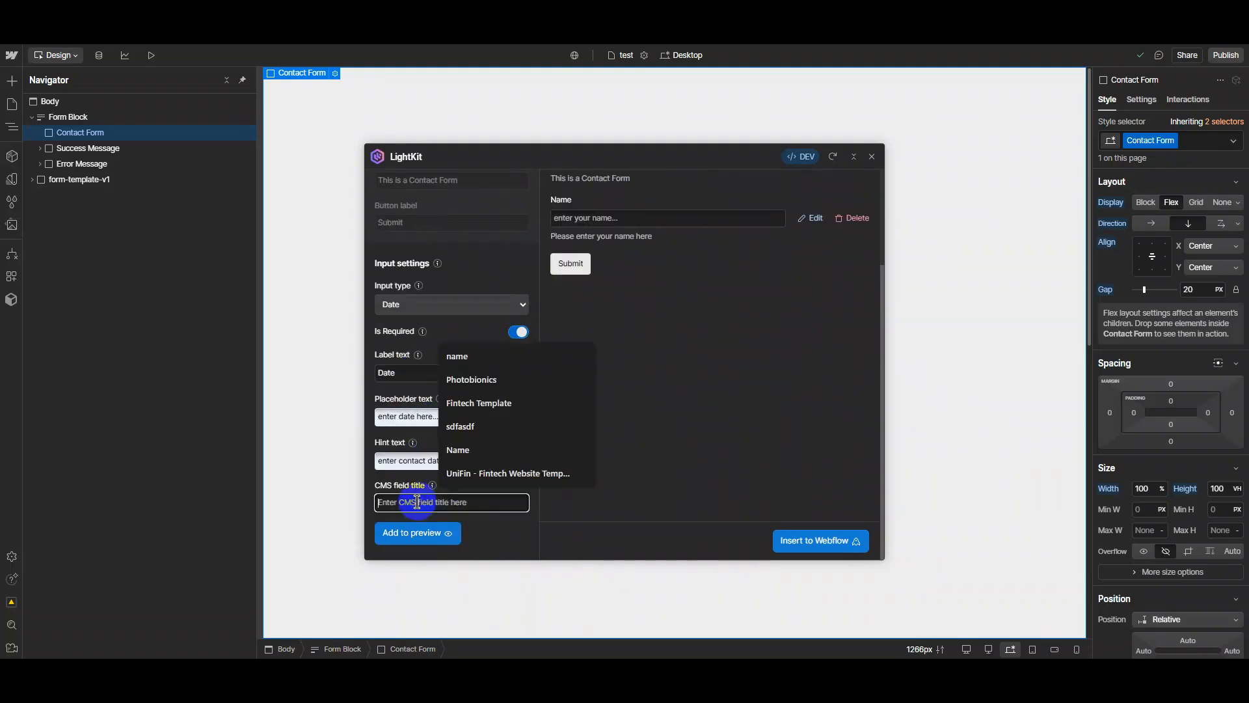
type("Date")
left_click(417, 533)
Configure a required Time input labelled "Time" with the placeholder "enter contact time...".
scroll(766, 312, "down", 3)
left_click(478, 304)
left_click(392, 480)
left_click(518, 332)
left_click(418, 372)
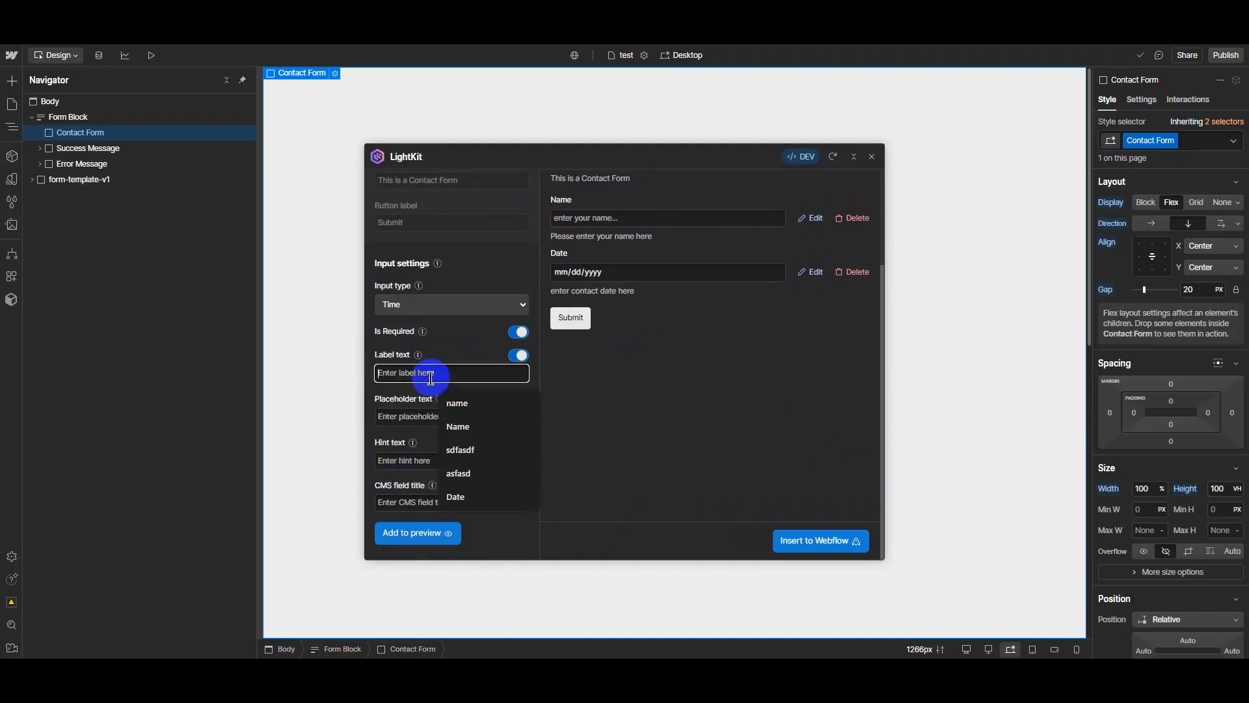
type("Time")
left_click(412, 418)
type("enter contact time")
Set the time input's hint to "enter contact time here" and CMS field title to "Time", and add it to the preview.
left_click(413, 460)
type("enter contact time here")
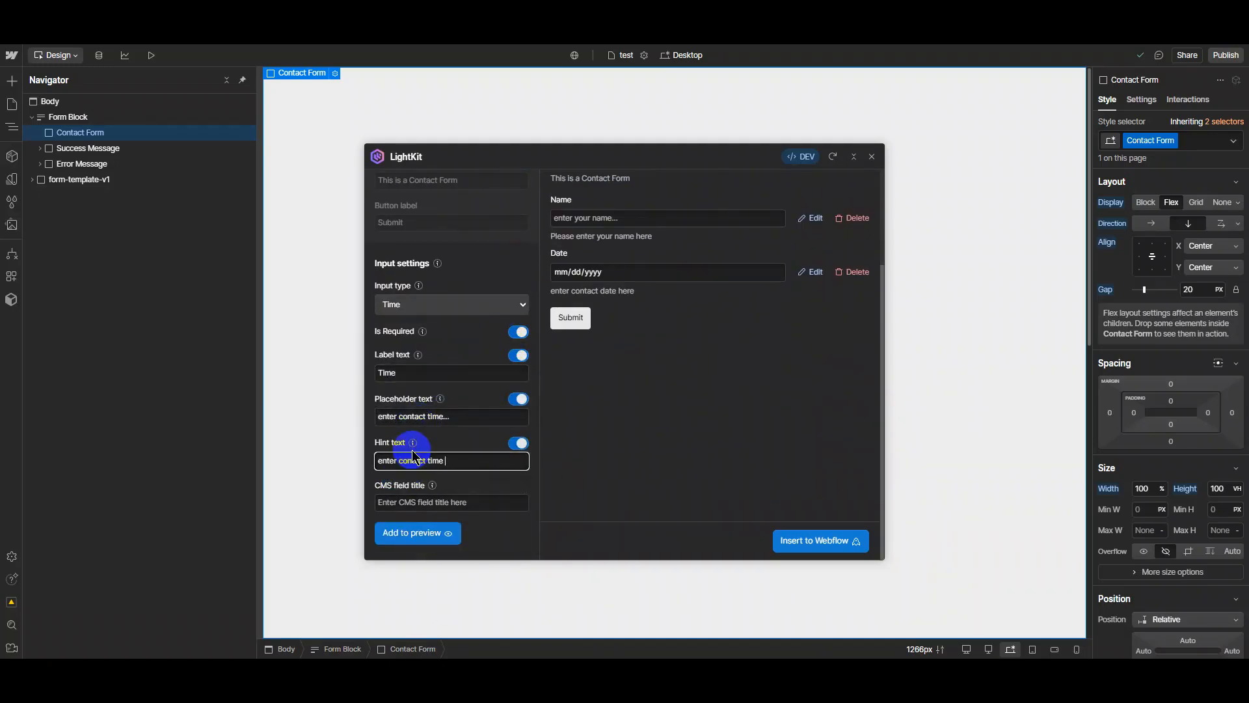
left_click(418, 502)
type("Time")
left_click(416, 533)
Configure a required Datetime-local input labelled "Datetime" with the placeholder "enter datetime here...".
left_click(440, 305)
left_click(416, 493)
left_click(518, 332)
left_click(418, 372)
type("Datetime")
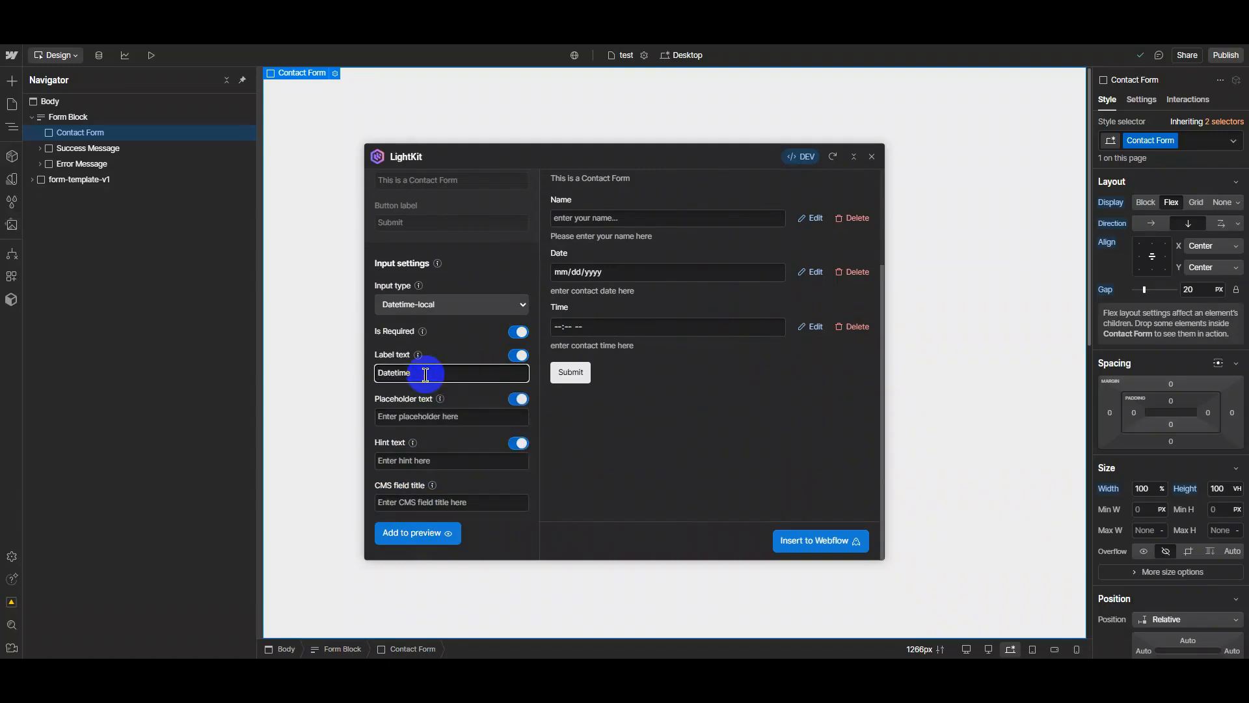
left_click(423, 416)
type("enter datetime here...")
Turn off the datetime input's hint text, set its CMS field title to "Datetime", and add it to the preview.
left_click(419, 459)
left_click(519, 443)
left_click(518, 462)
left_click(518, 463)
left_click(469, 501)
type("Datetime")
left_click(417, 533)
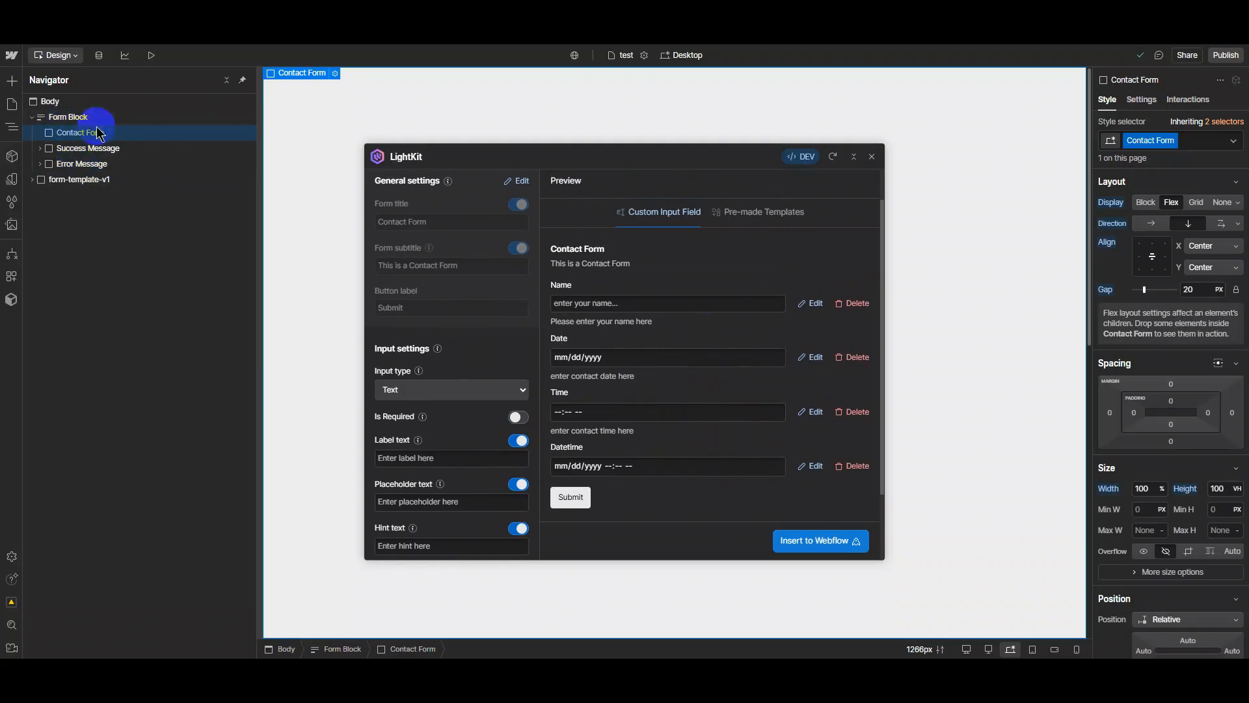
Insert the finished form fields into the Contact Form element in Webflow and close LightKit.
left_click(810, 542)
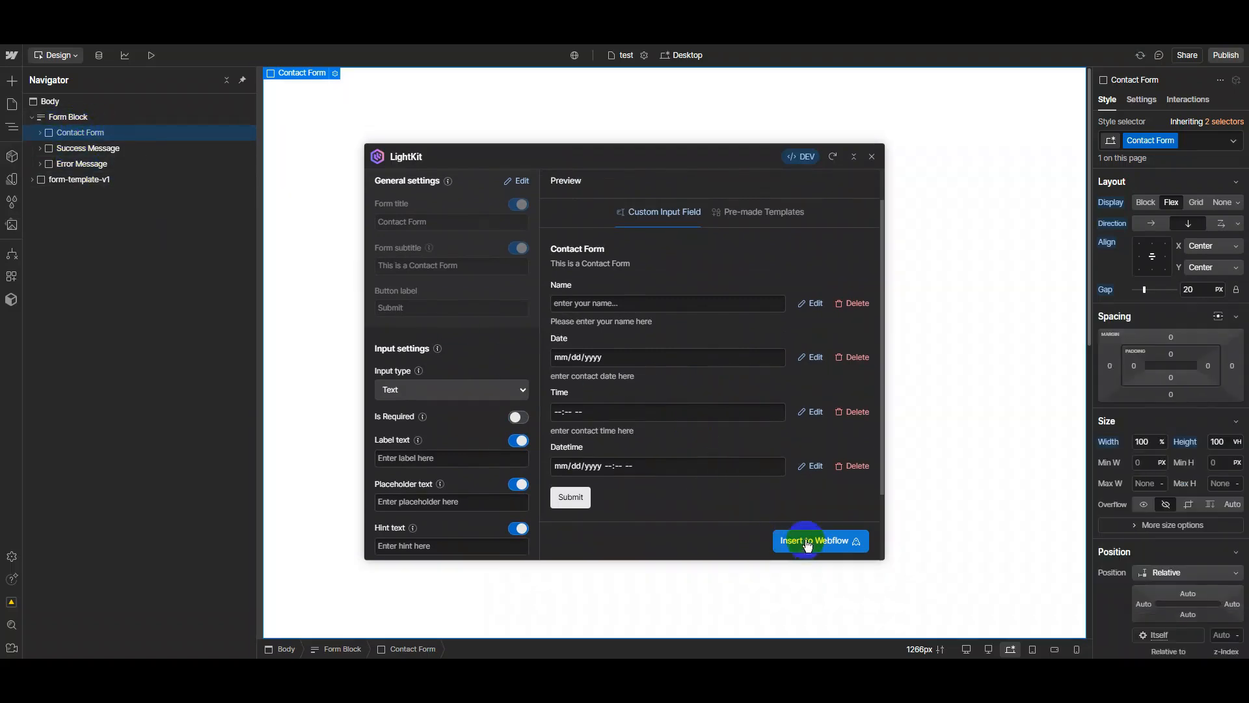
mouse_move(832, 174)
left_mouse_down()
mouse_move(962, 243)
mouse_move(959, 257)
mouse_move(769, 246)
mouse_move(841, 191)
left_mouse_up()
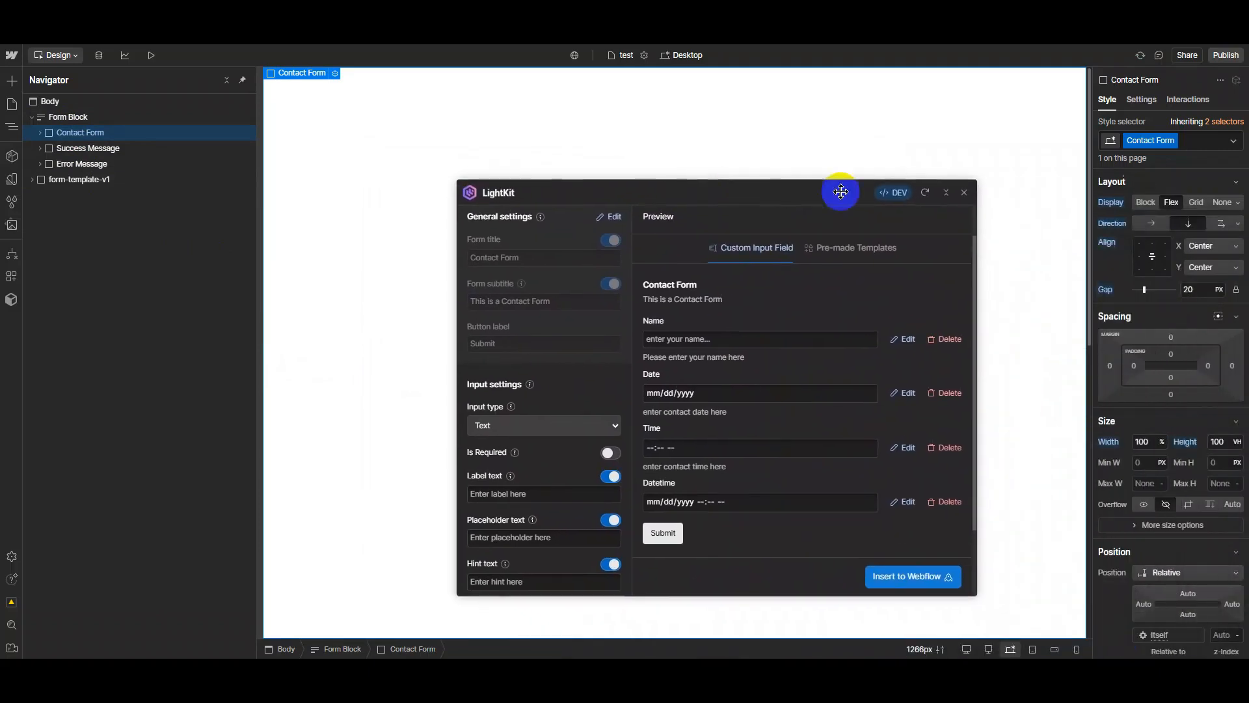
left_click(964, 192)
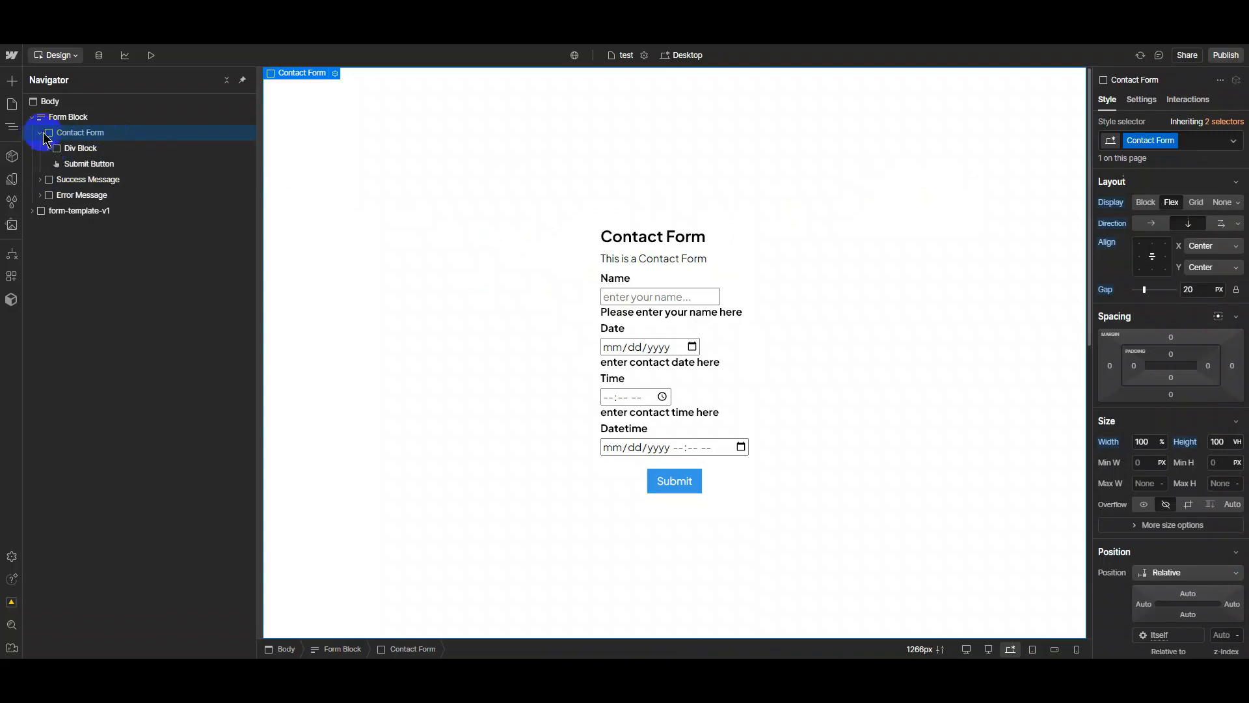
Apply the existing Contact Form Wrapper class to the div block inside the Contact Form.
left_click(78, 148)
left_click(1145, 140)
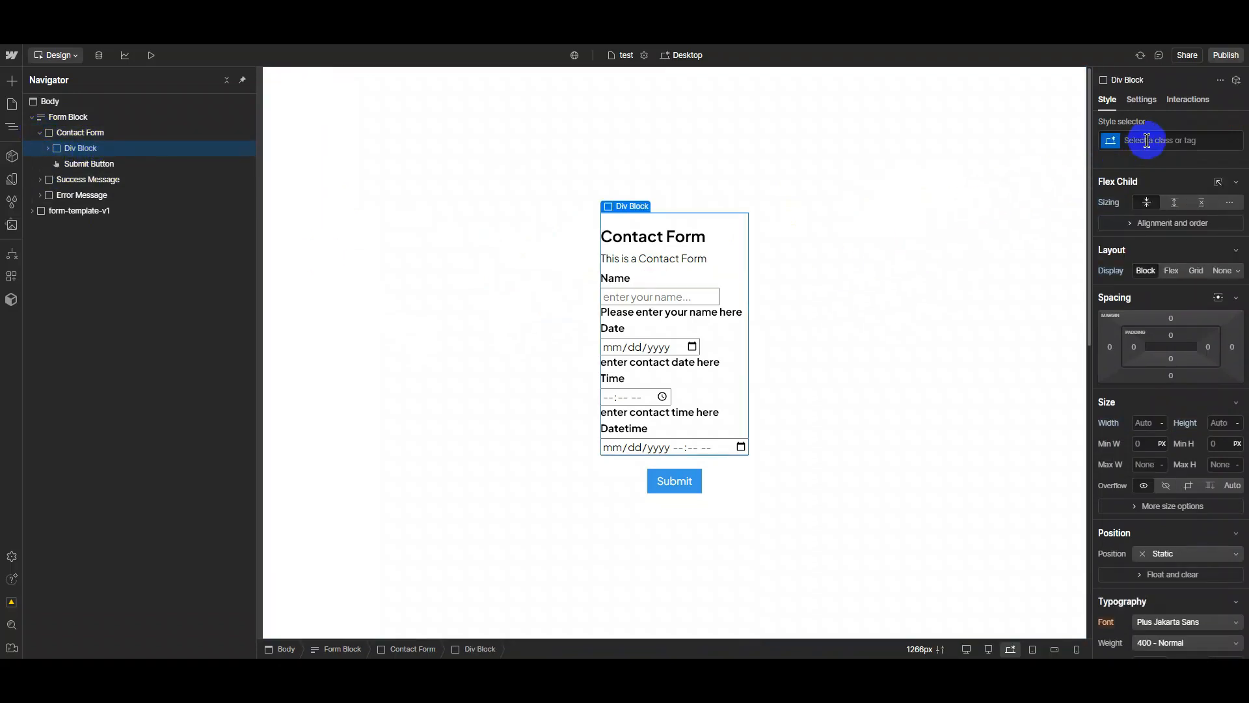
type("Contact")
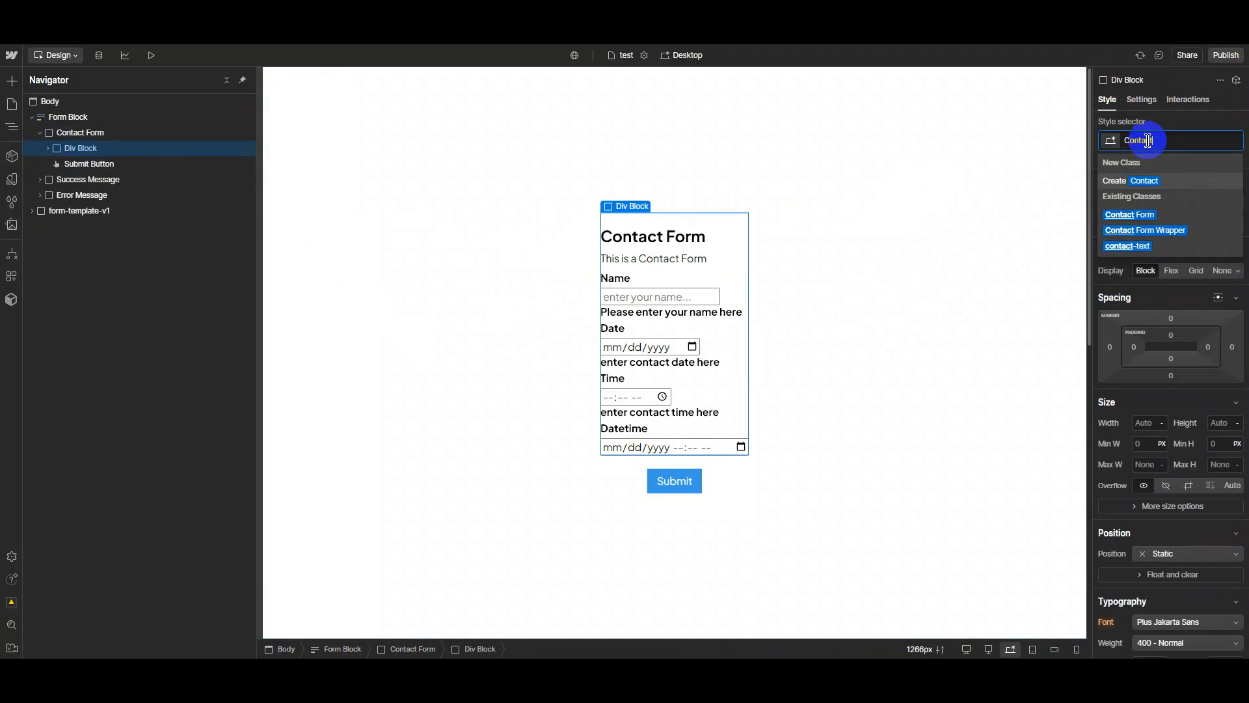
left_click(1136, 230)
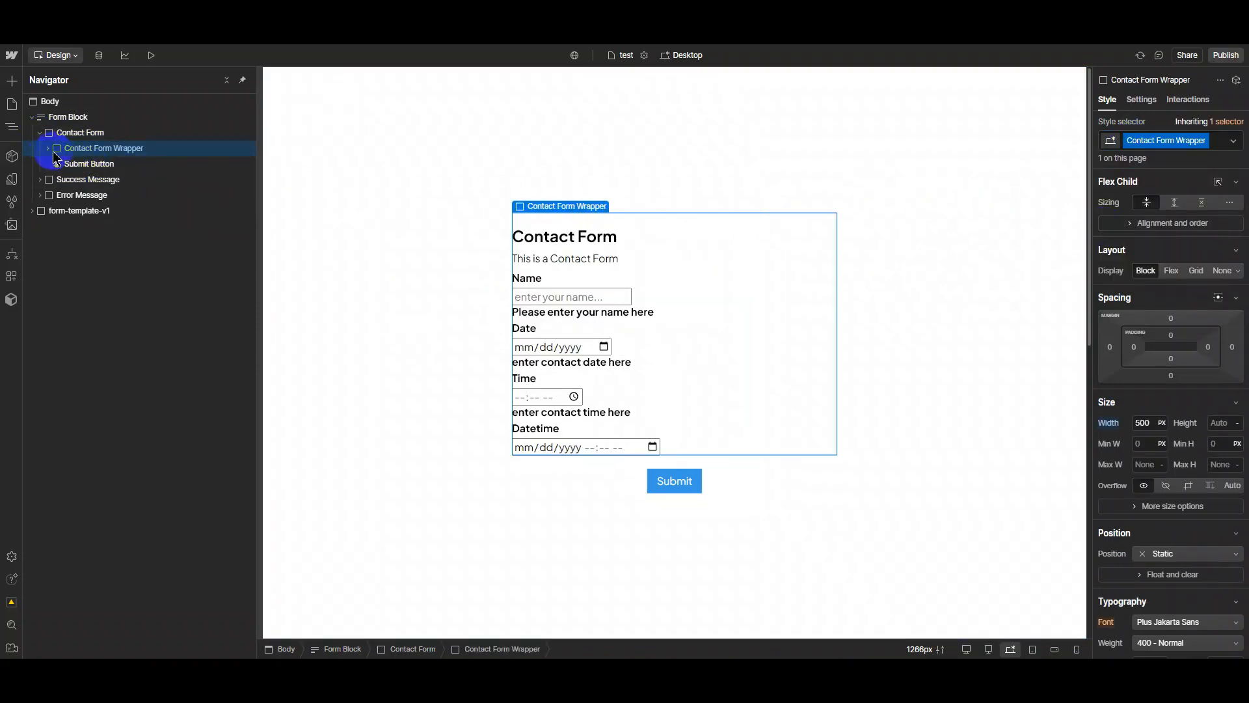
Apply the existing Submit Button class to the form's submit button.
left_click(57, 161)
left_click(1168, 141)
type("Submi")
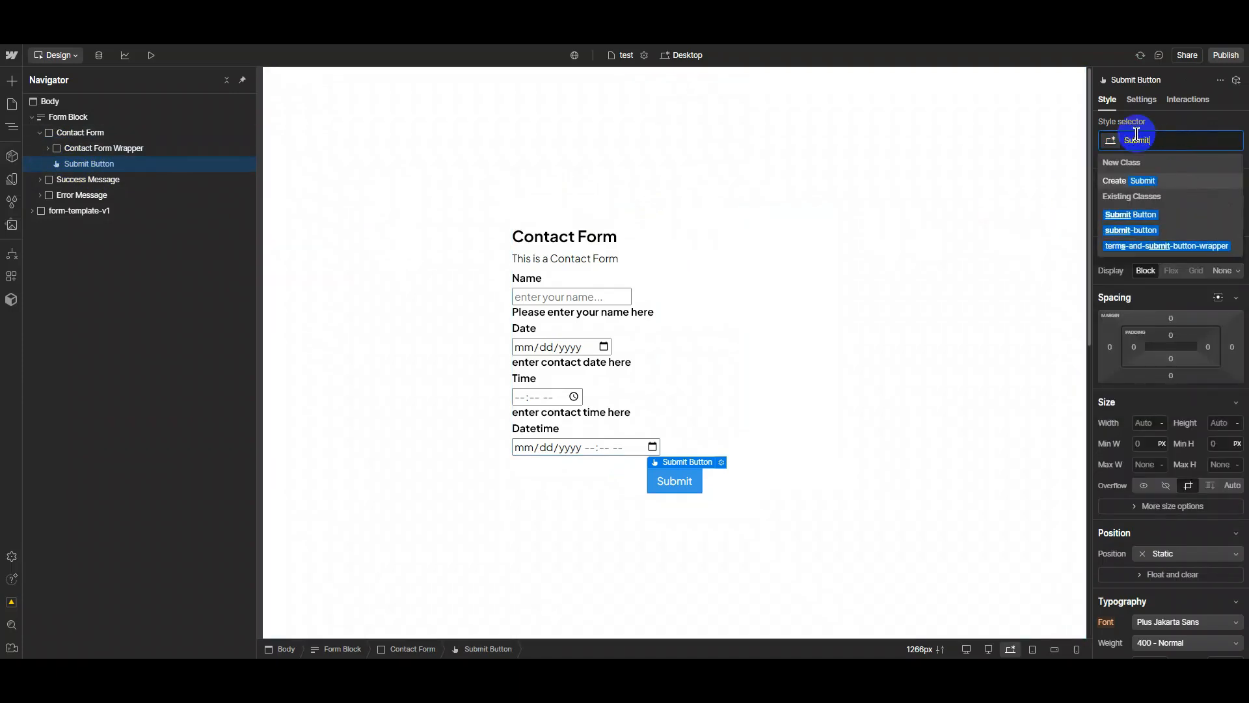
type("t")
key("Down")
key("Return")
Apply the existing Form Fields class to the field div blocks inside the Contact Form Wrapper.
left_click(103, 148)
left_click(1161, 211)
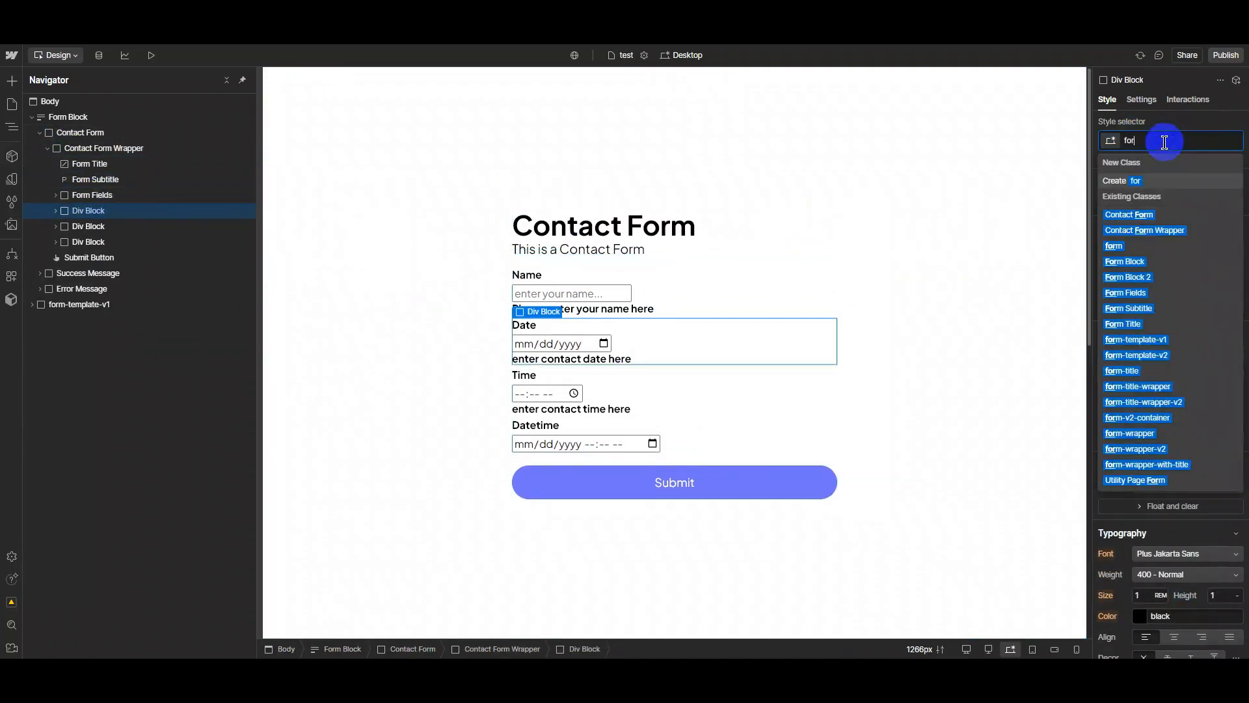
type("form")
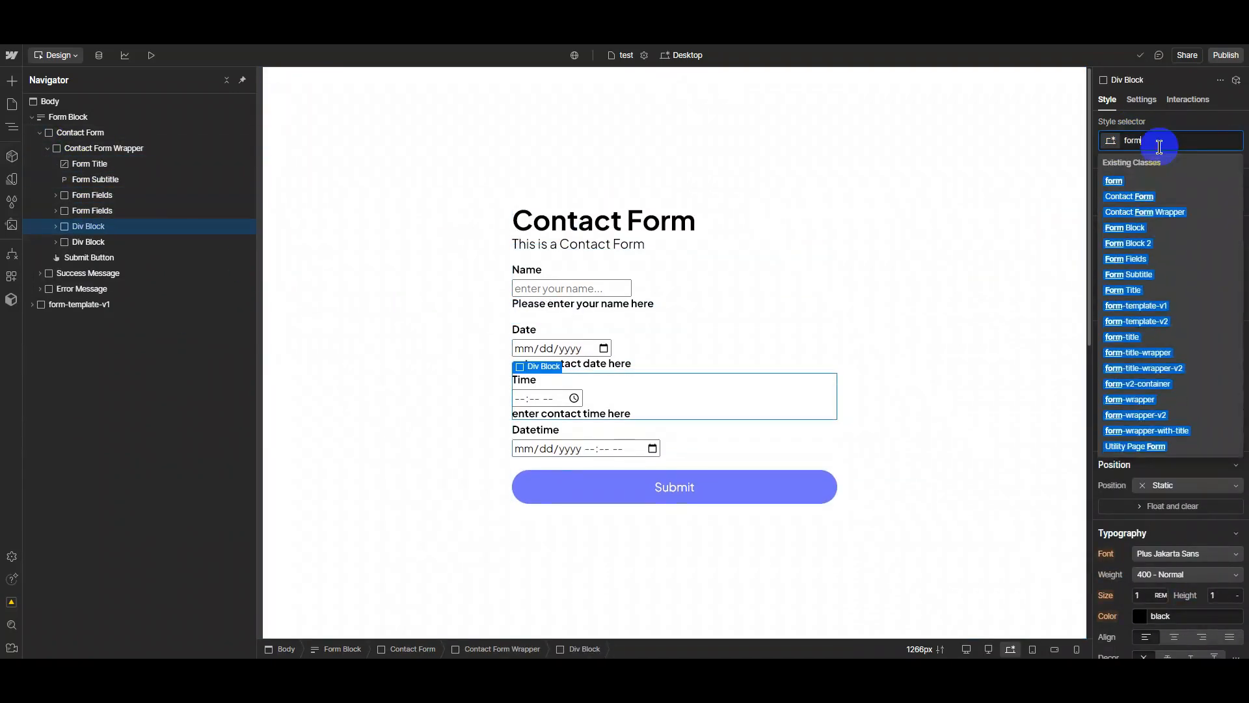
key("Return")
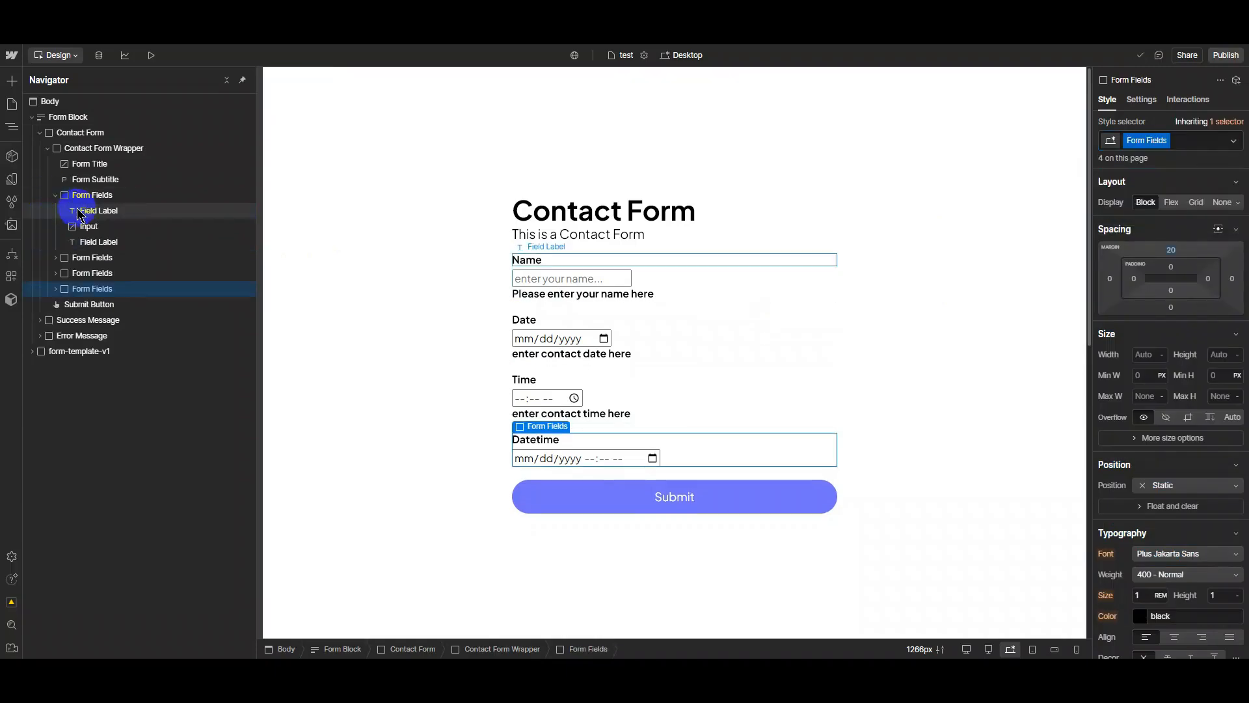
Apply the existing Label, Input Field and Hint Text classes to the matching elements in each Form Fields block.
left_click(739, 243)
left_click(765, 253)
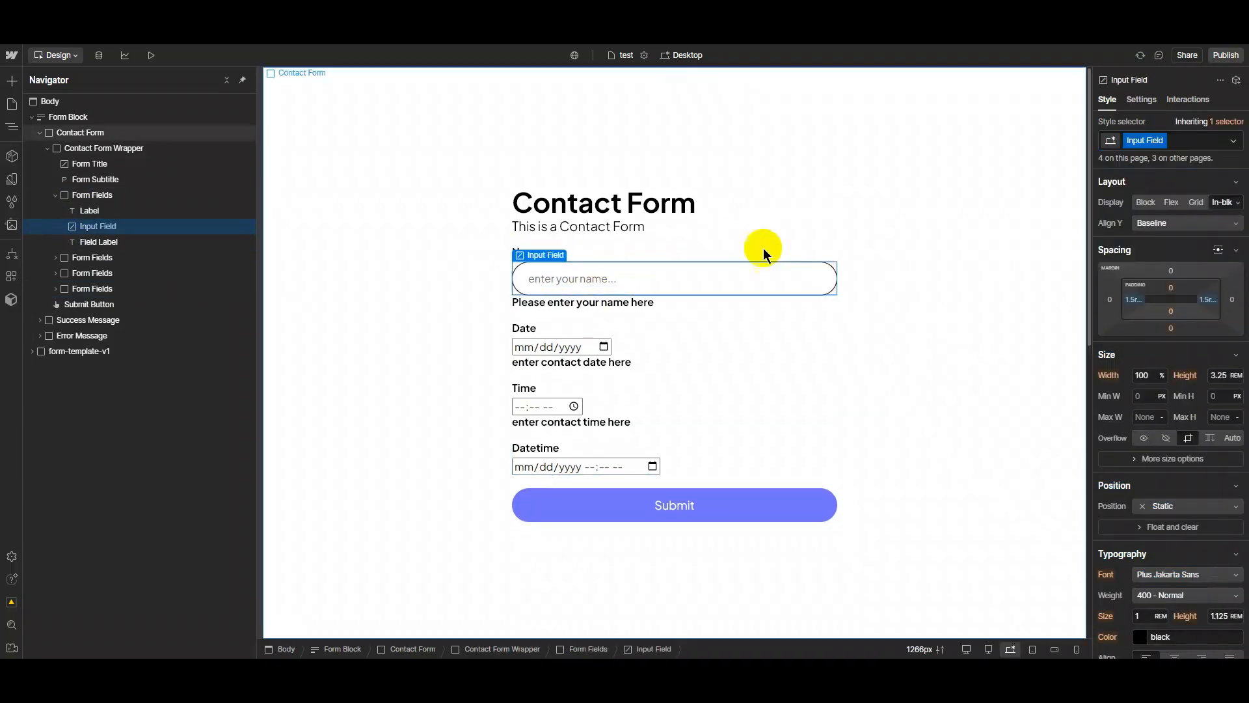
type("hint")
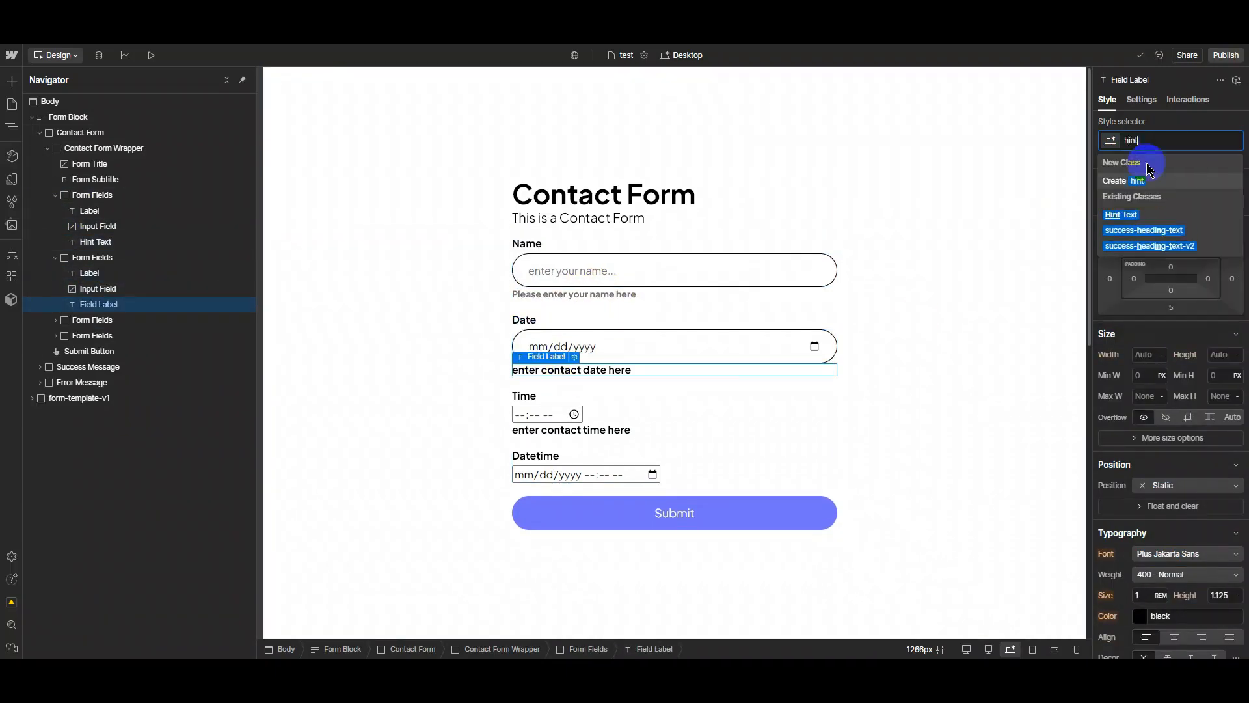
left_click(1154, 141)
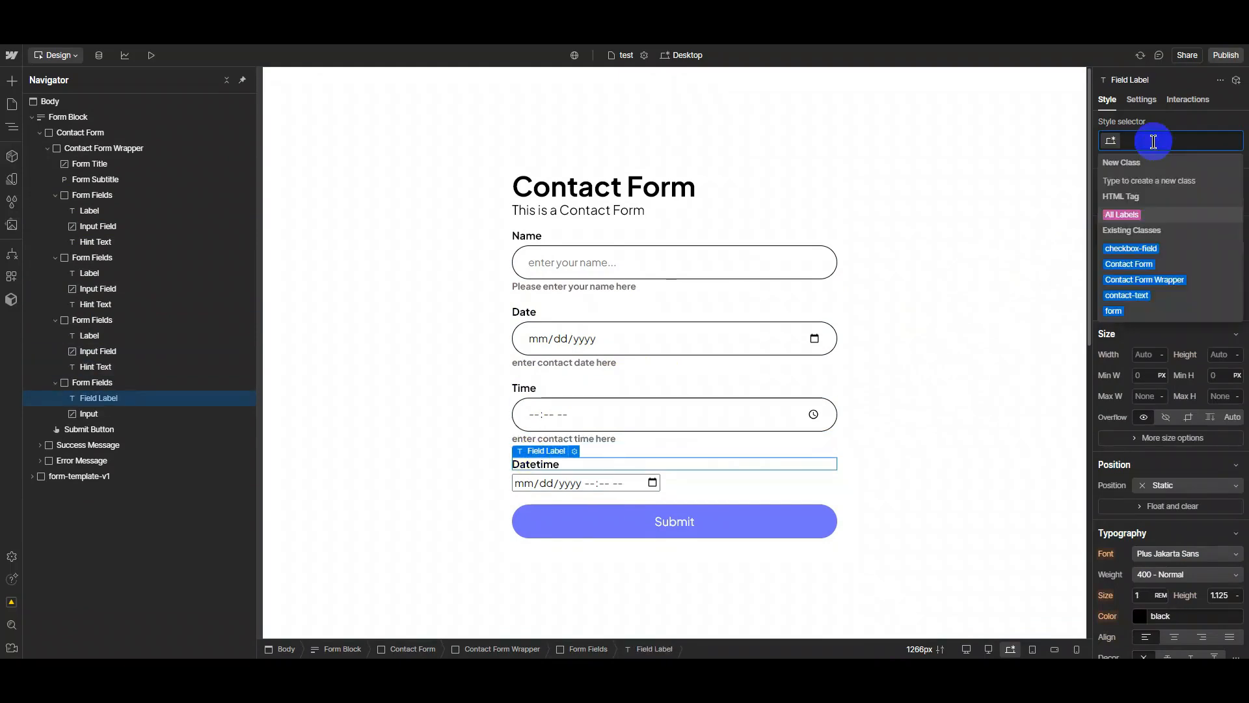
type("label")
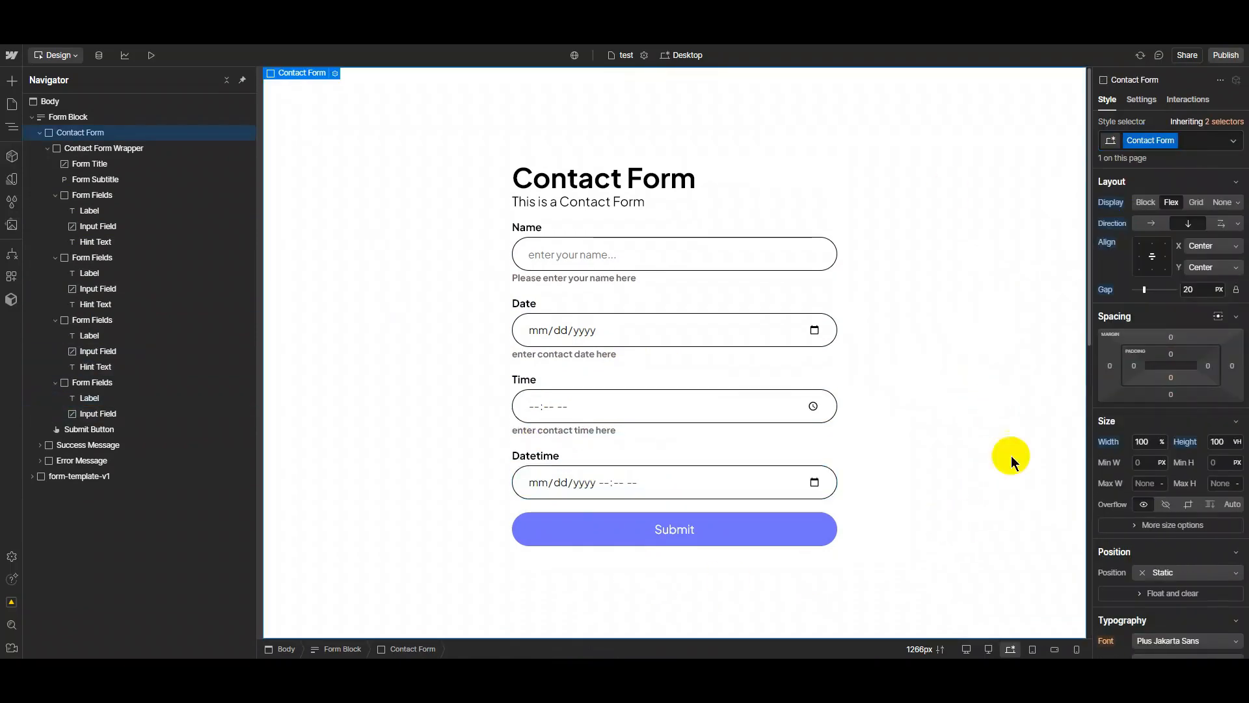
Preview the page and fill in the form's full name, date 01/31/2025 and time 06:14 AM.
left_click(152, 56)
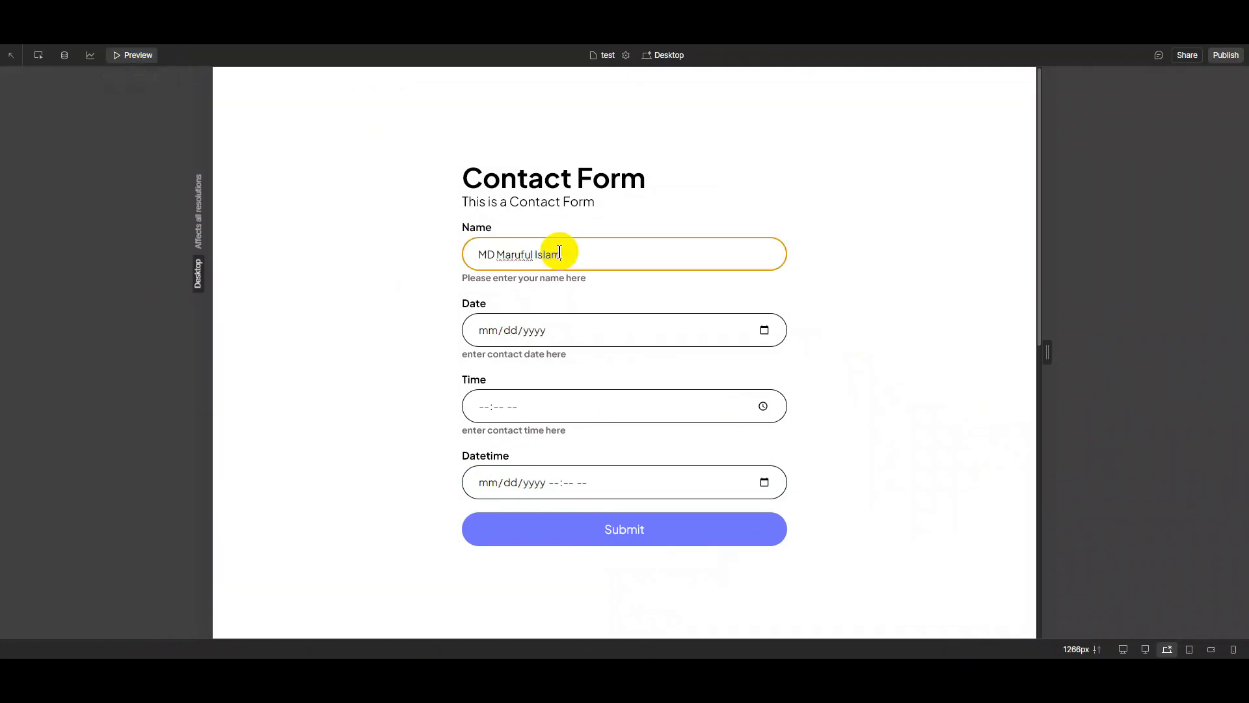
left_click(765, 330)
left_click(569, 477)
left_click(763, 406)
left_click(516, 484)
left_click(553, 462)
left_click(708, 430)
Set the previewed form's Datetime to 01/25/2025 06:15 AM and leave the preview.
left_click(765, 482)
left_click(587, 394)
left_click(659, 350)
left_click(696, 327)
left_click(767, 482)
left_click(134, 55)
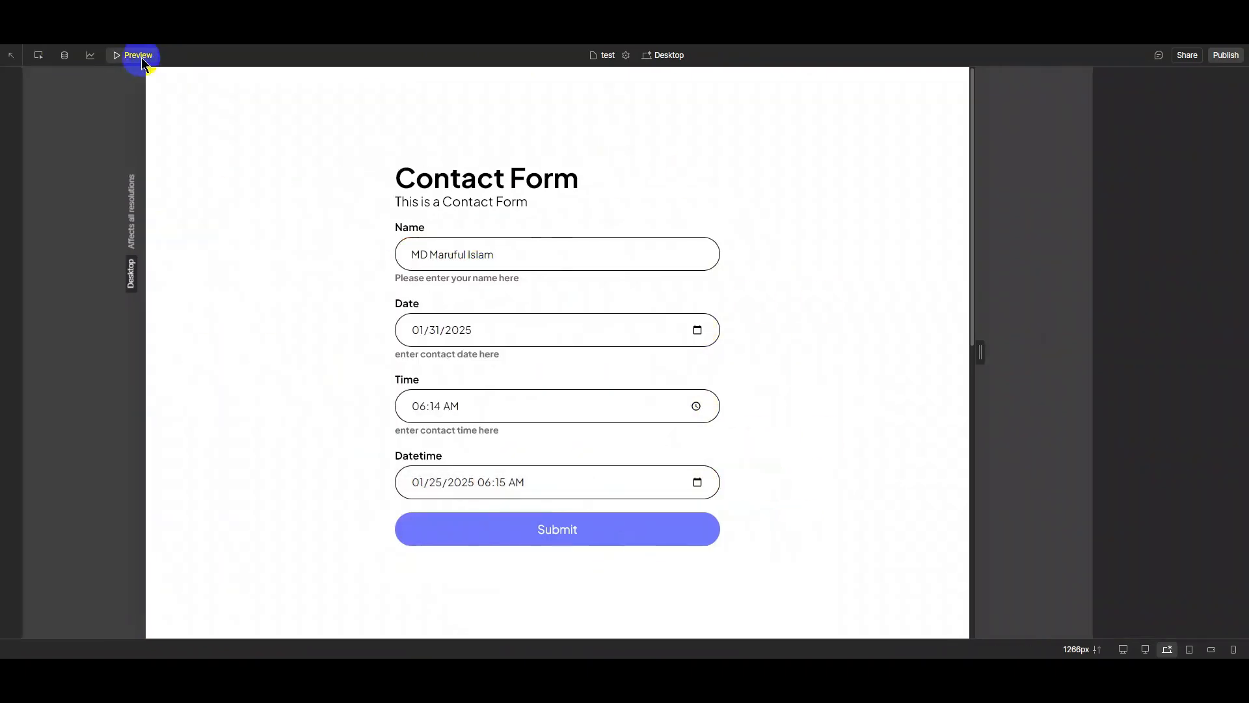
Publish the site to the selected staging domain and open the live page.
left_click(1225, 59)
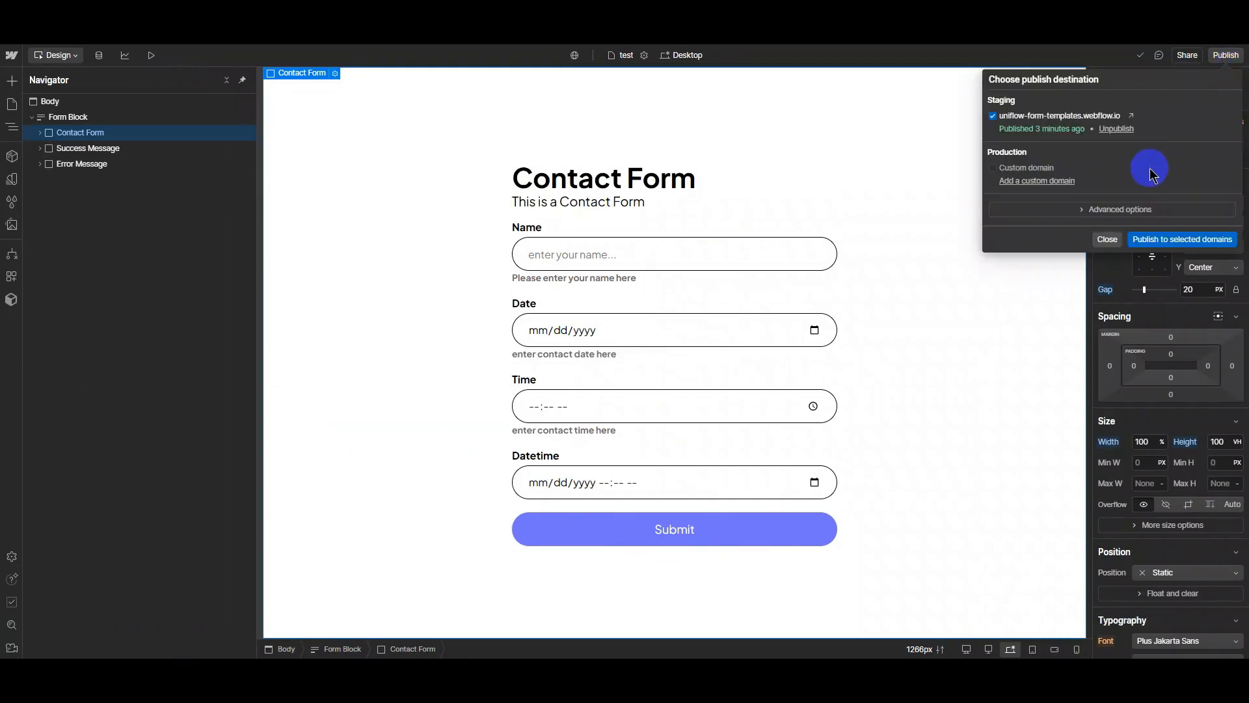
left_click(1164, 240)
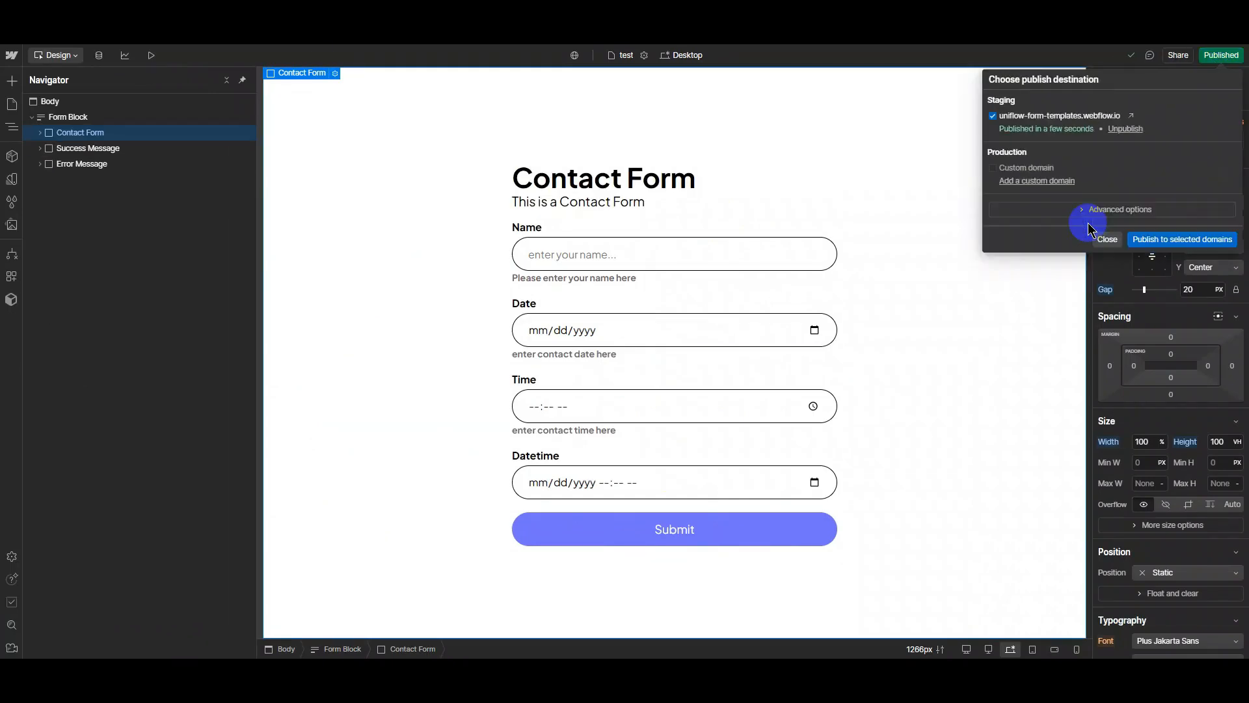
left_click(1130, 117)
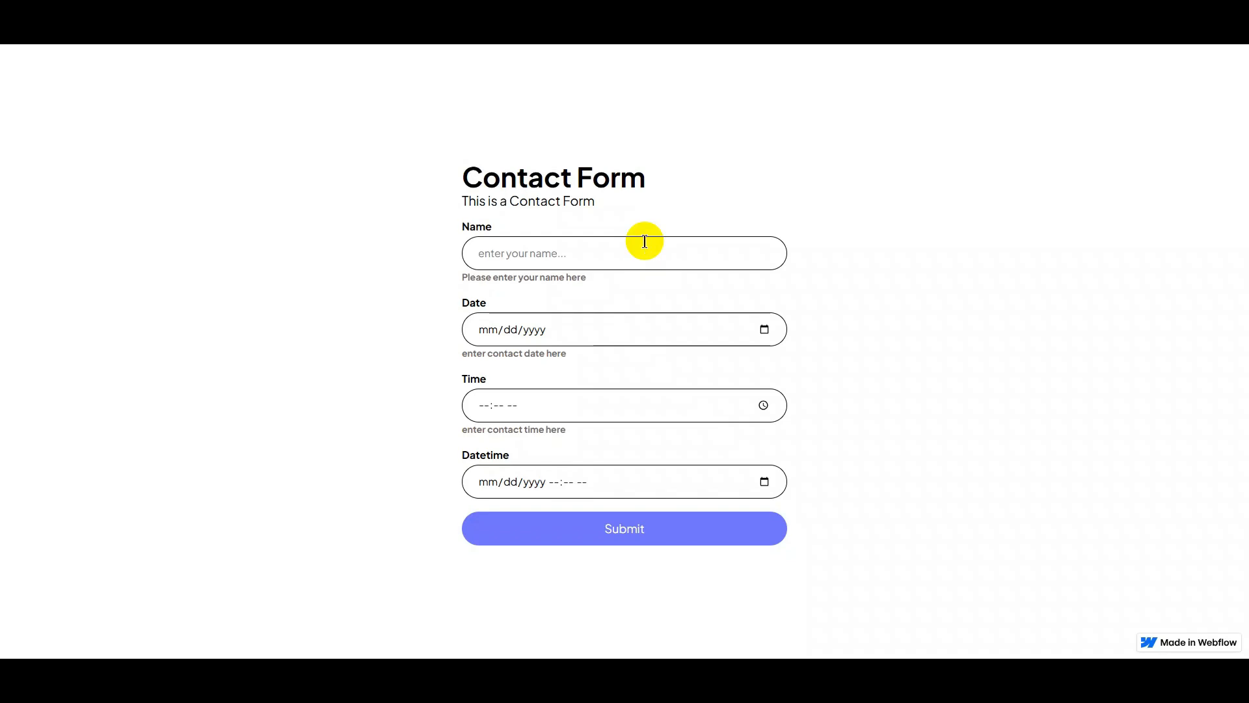
Fill in the live form's full name, the date 01/15/2025 and the time 06:31 AM.
left_click(565, 265)
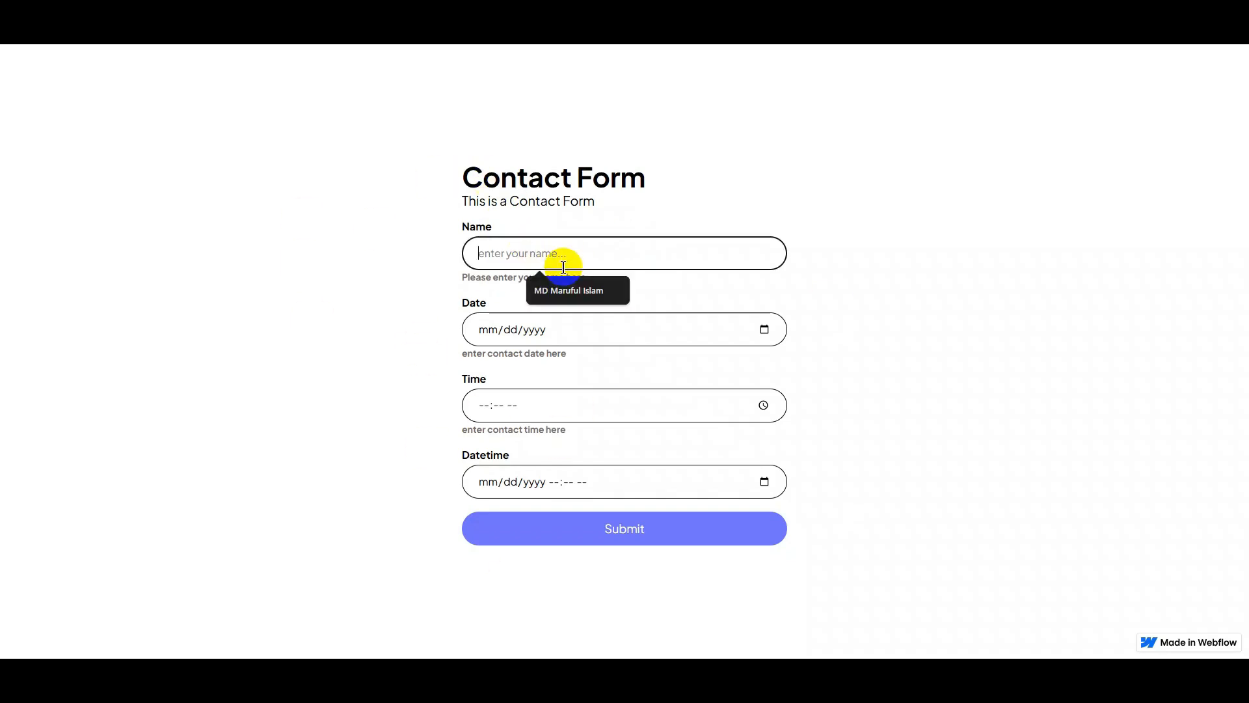
type("MD Ma")
left_click(570, 289)
left_click(765, 330)
left_click(533, 441)
left_click(763, 405)
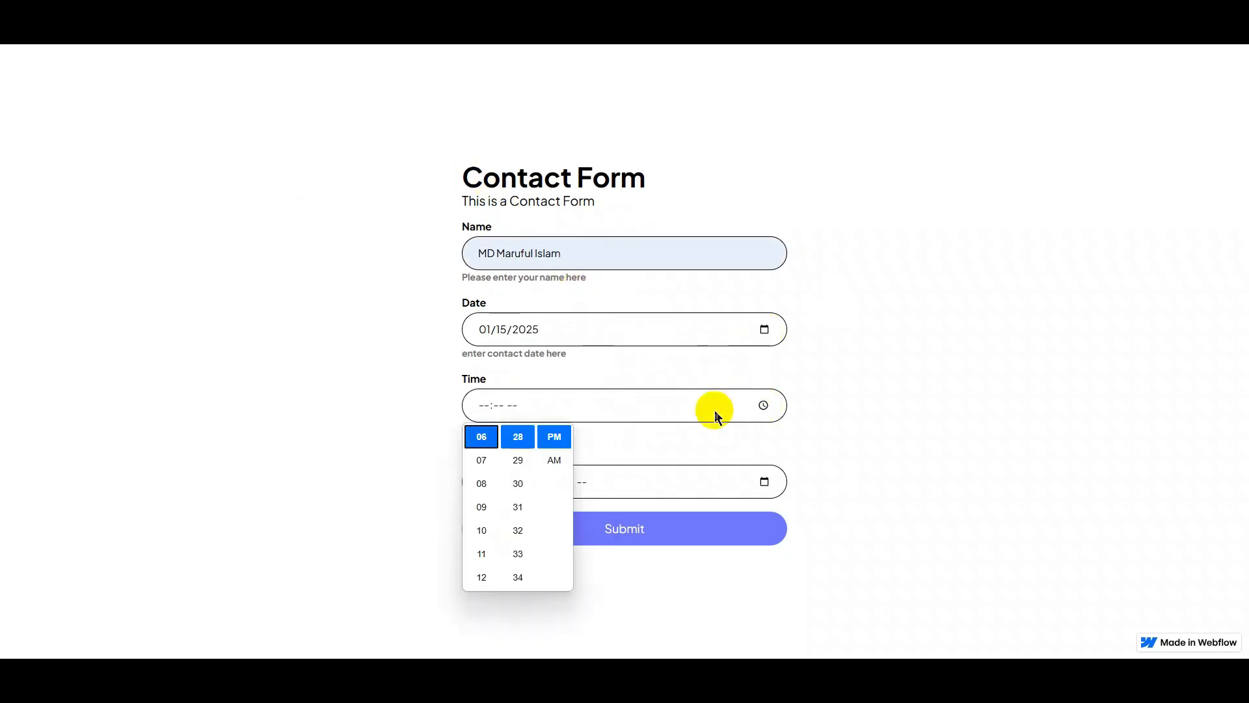
left_click(518, 507)
left_click(555, 460)
Set the live form's Datetime to 01/29/2025 06:28 AM and submit the form.
left_click(764, 482)
left_click(533, 413)
left_click(695, 327)
left_click(632, 584)
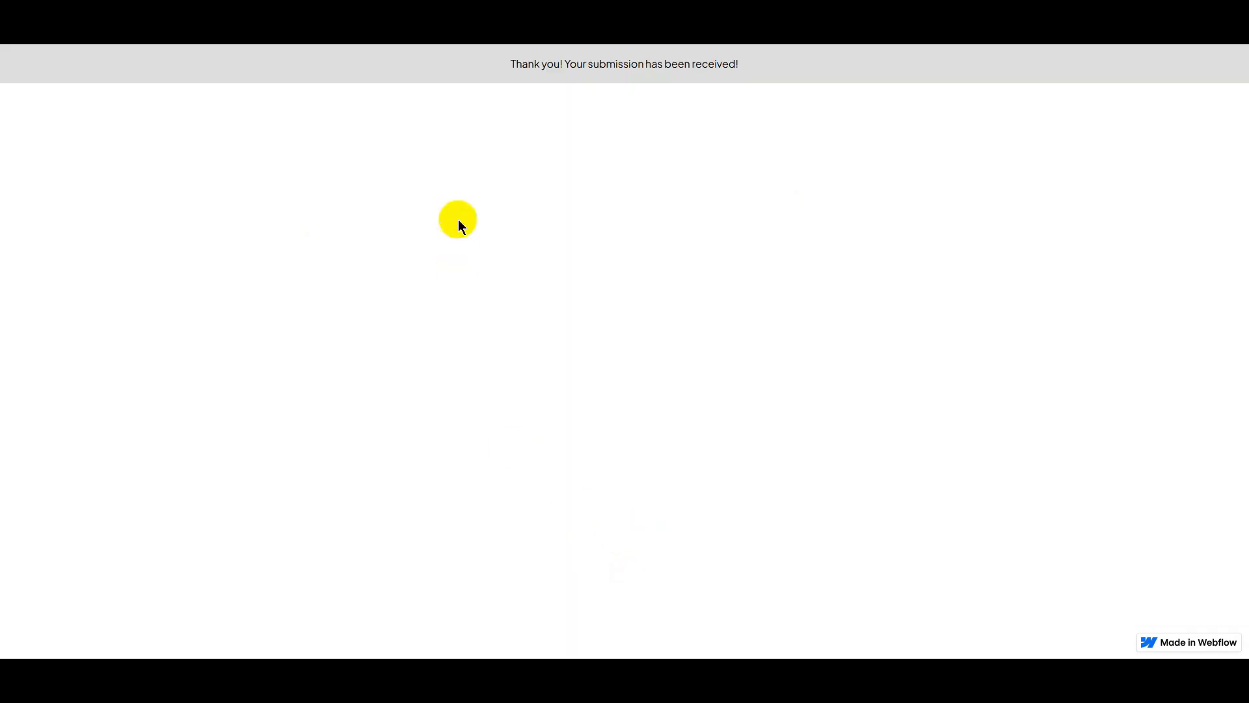
left_click_drag(497, 69, 680, 66)
left_click(752, 65)
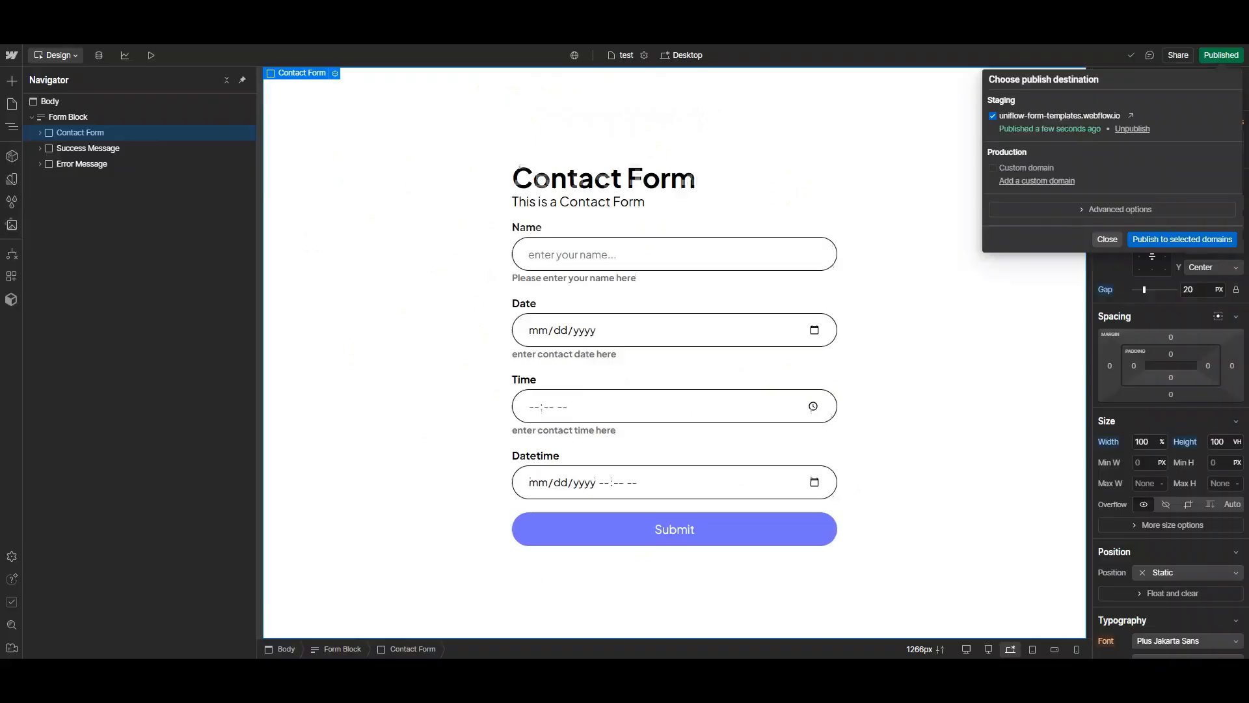
Open the site's form settings and examine the newest entry in the form submission data.
left_click(11, 54)
left_click(74, 101)
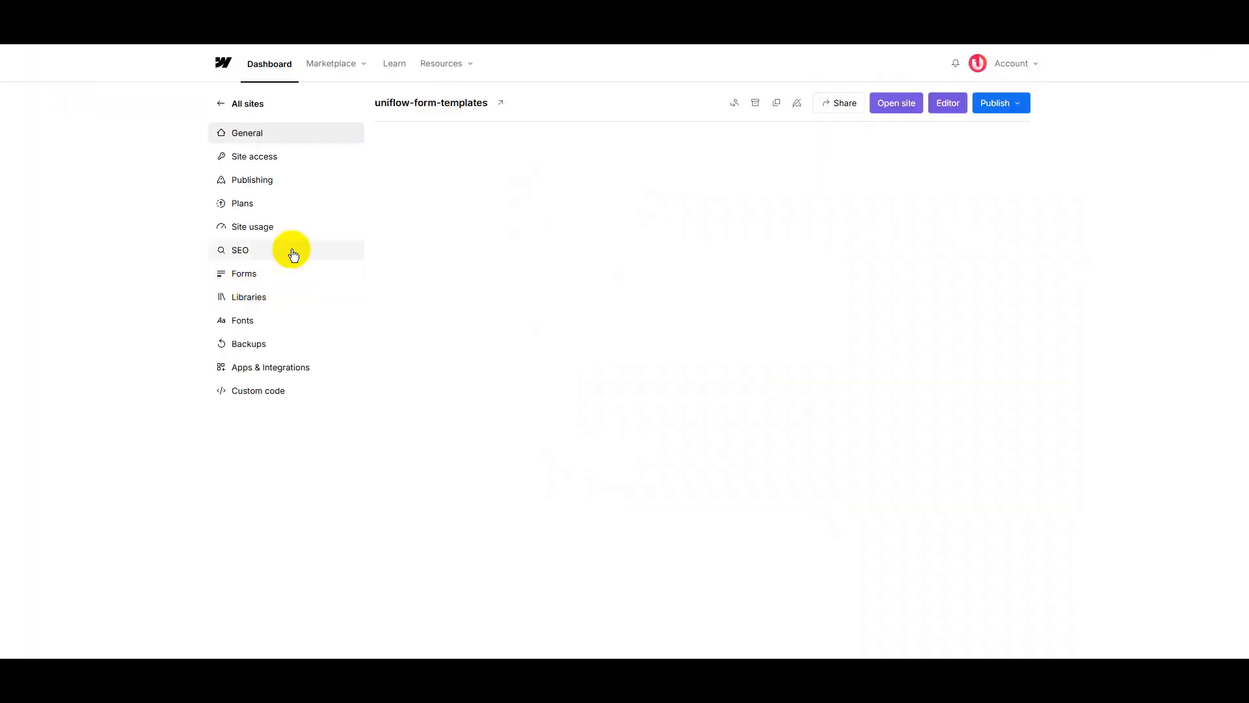
left_click(242, 271)
scroll(708, 442, "down", 5)
scroll(710, 442, "down", 4)
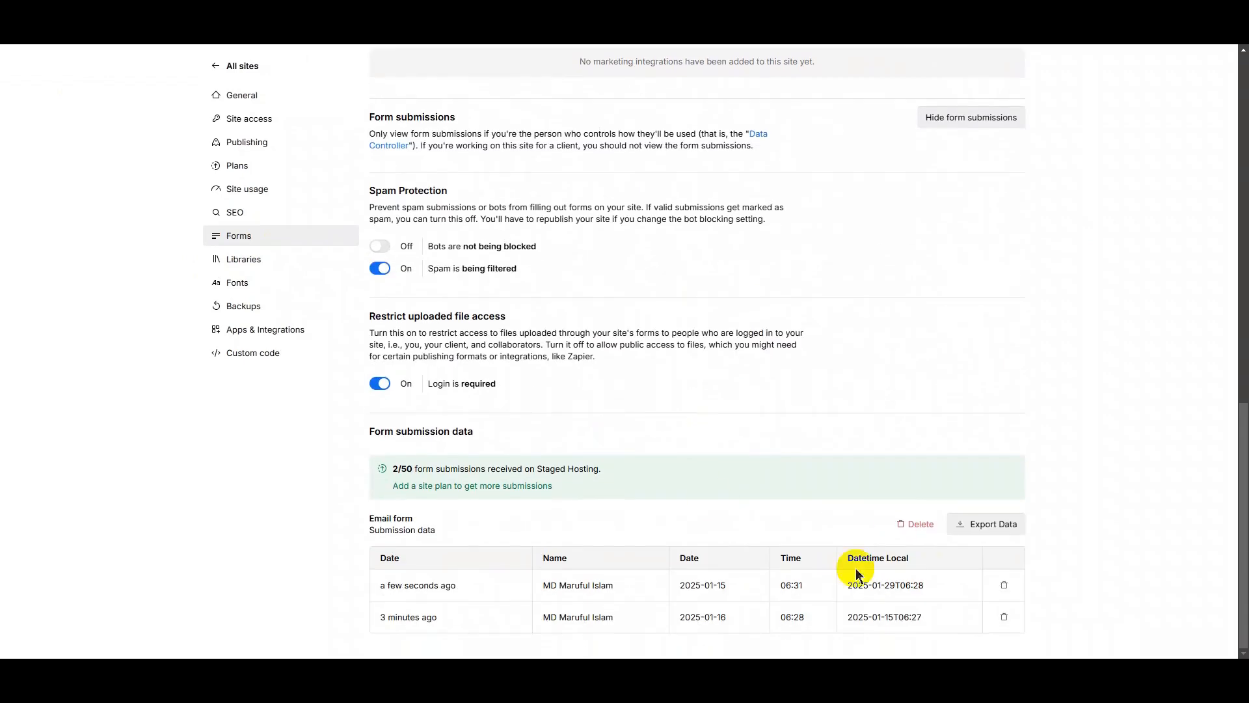
left_click_drag(462, 593, 380, 592)
left_click(548, 585)
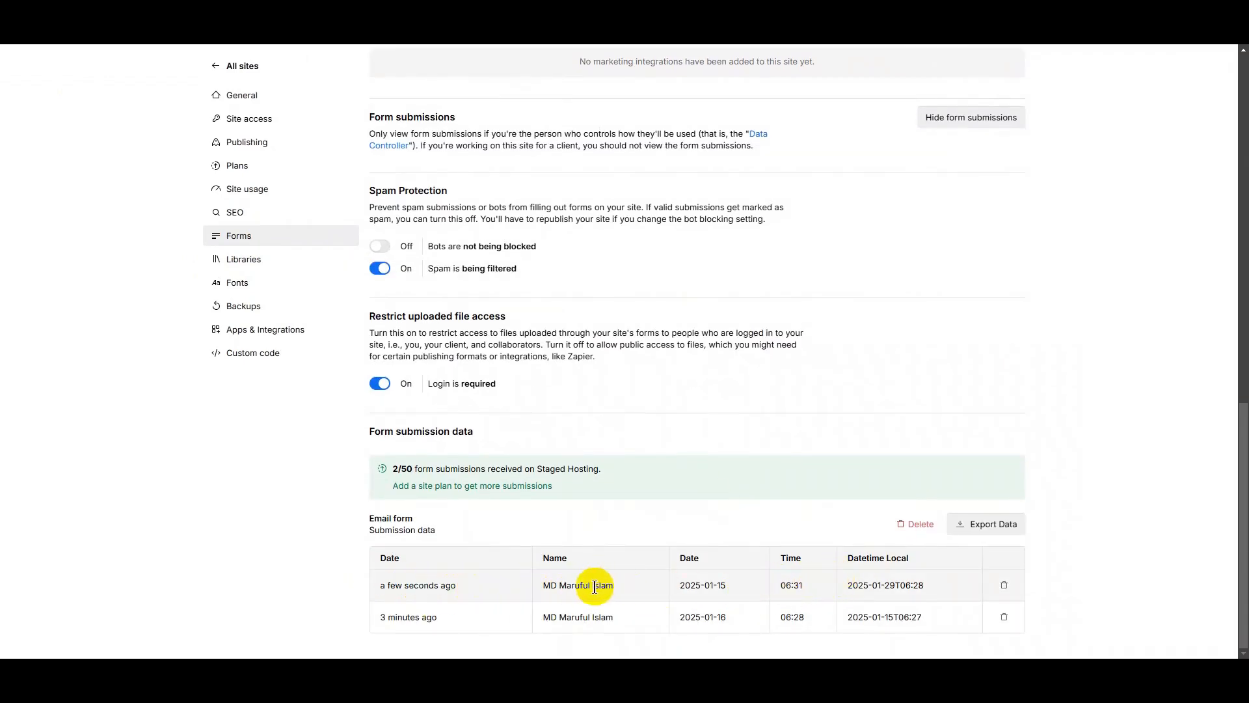